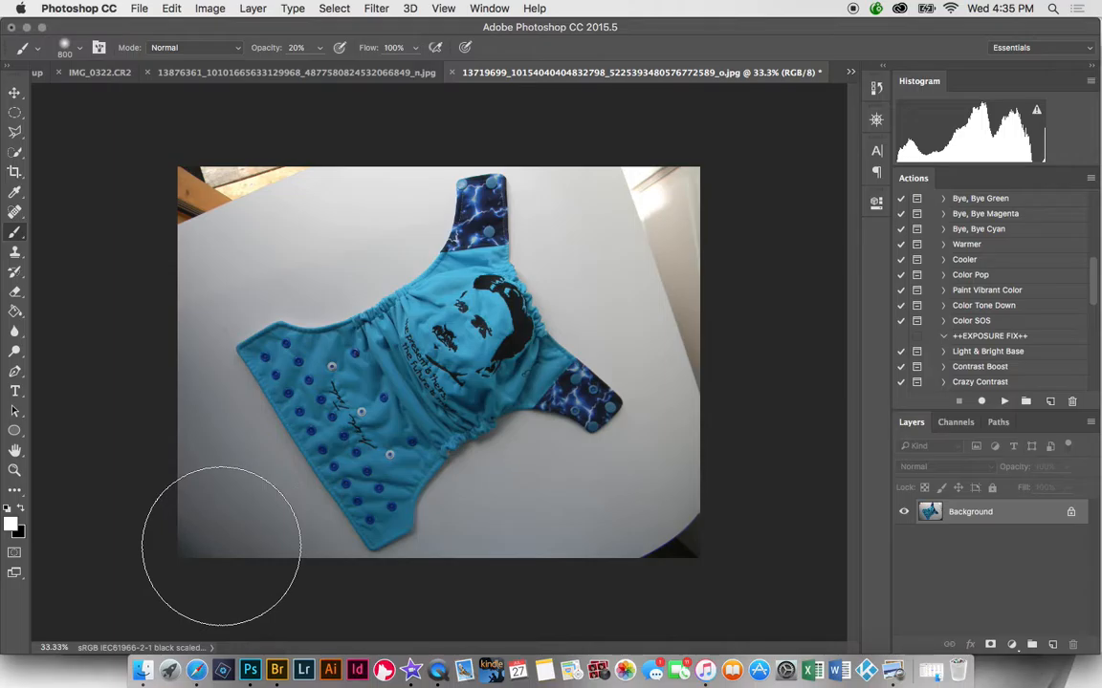
- Scroll the Actions panel down and select the Paint Off Shadows action
drag(1097, 277, 1100, 320)
click(1016, 322)
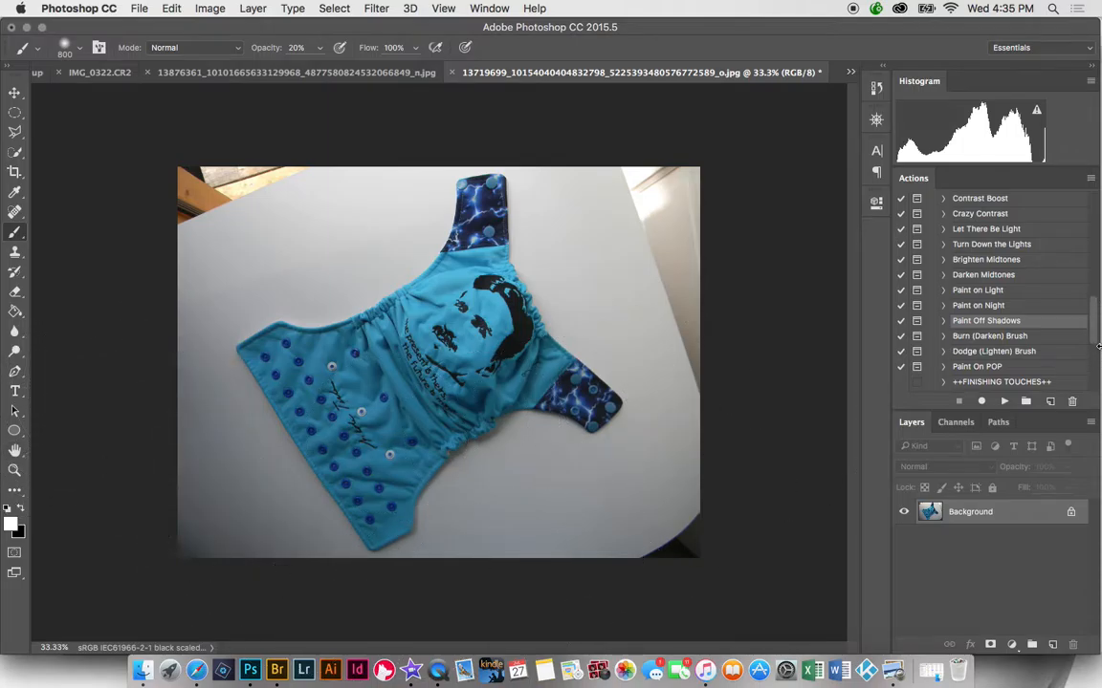
- Run Paint Off Shadows and paint its mask over the bottom-edge shadow and lower fold, brush size 150
click(1004, 403)
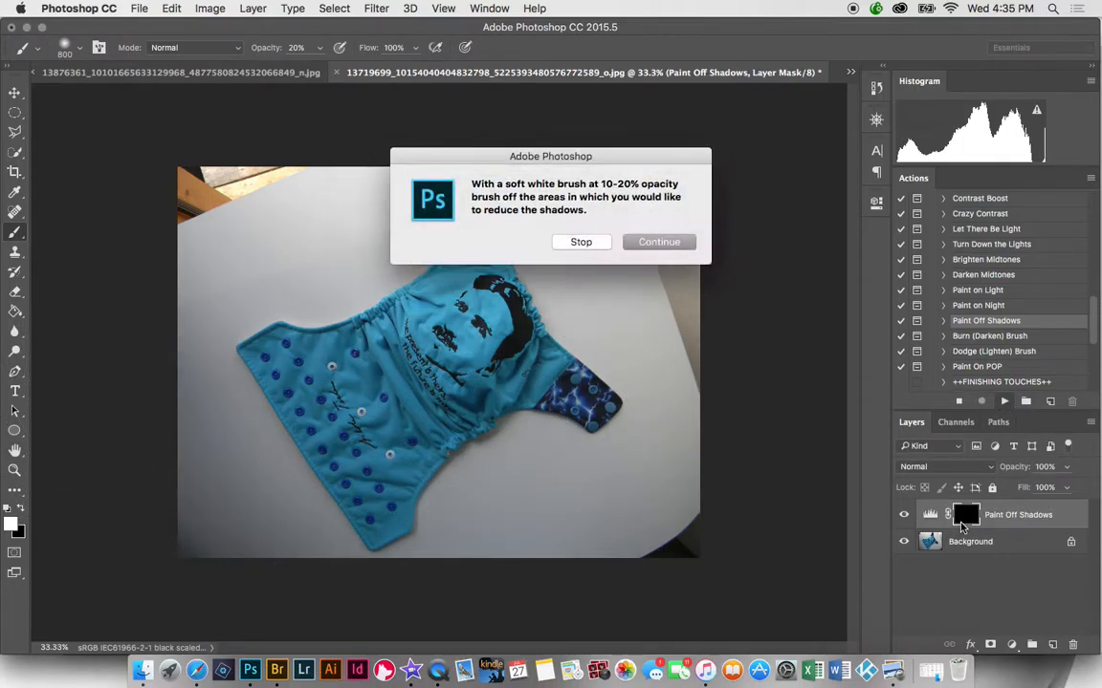
click(659, 242)
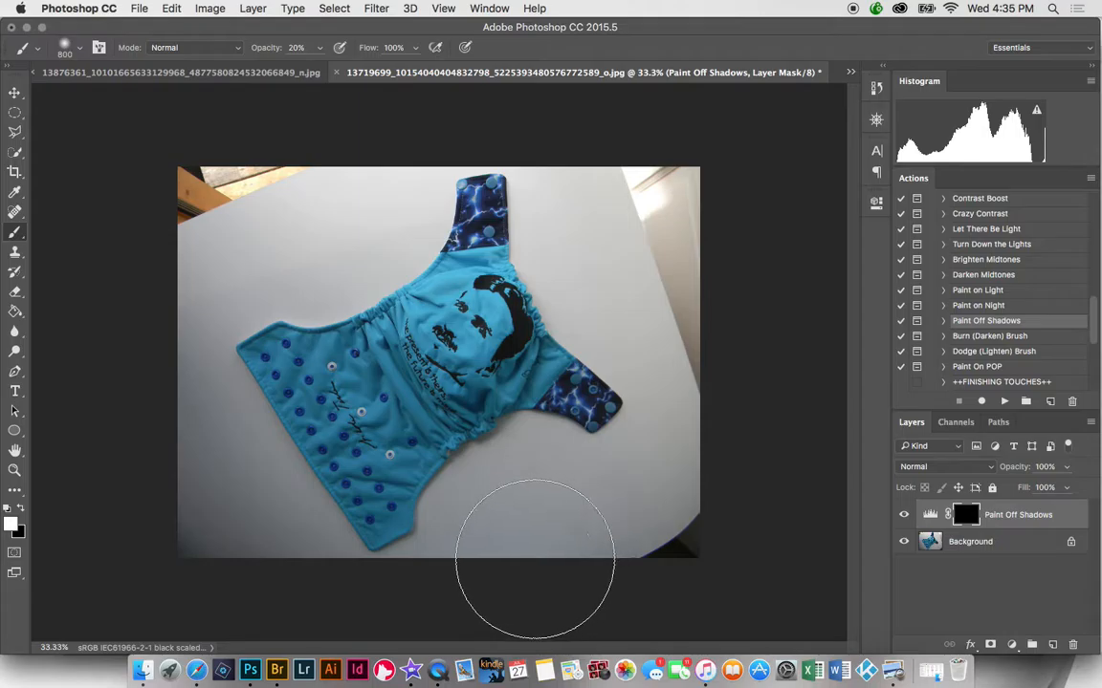
mouse_move(551, 579)
mouse_down()
mouse_move(408, 580)
mouse_move(292, 549)
mouse_move(284, 583)
mouse_move(203, 564)
mouse_move(218, 559)
mouse_move(209, 530)
mouse_move(168, 496)
mouse_move(185, 461)
mouse_move(169, 371)
mouse_move(190, 316)
mouse_move(170, 356)
mouse_move(516, 425)
mouse_up()
key(bracketleft)
key(bracketleft)
key(bracketleft)
key(bracketleft)
key(bracketleft)
key(bracketleft)
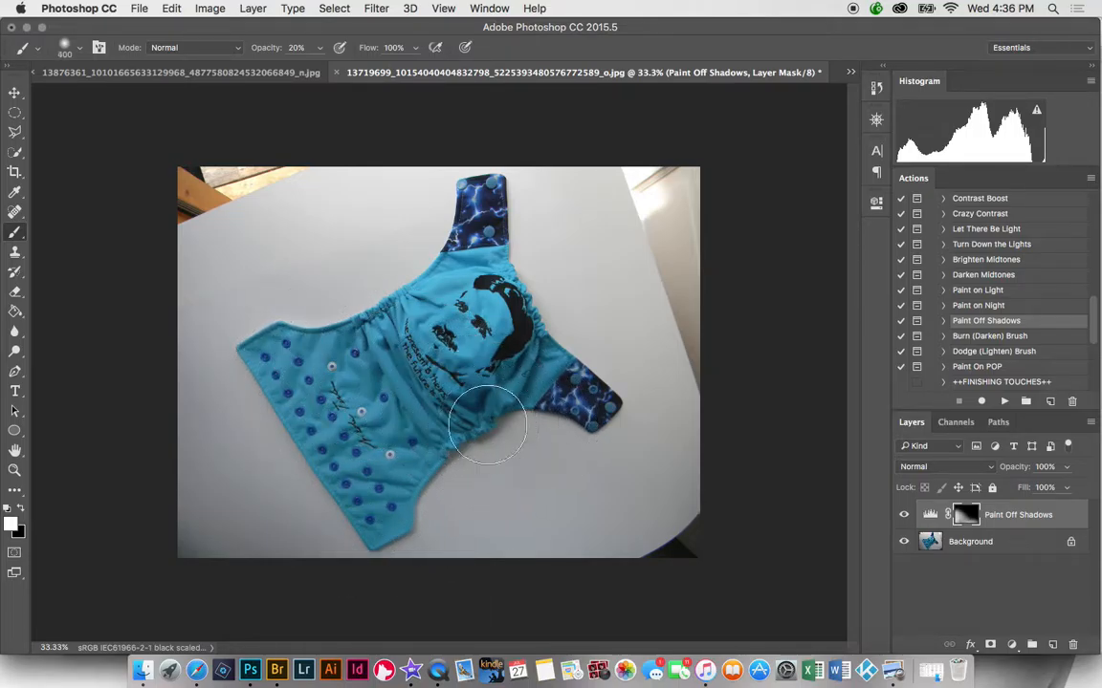
key(bracketleft)
key(bracketleft)
key(bracketleft)
mouse_move(470, 400)
mouse_down()
mouse_move(485, 406)
mouse_move(482, 418)
mouse_move(463, 400)
mouse_move(504, 387)
mouse_up()
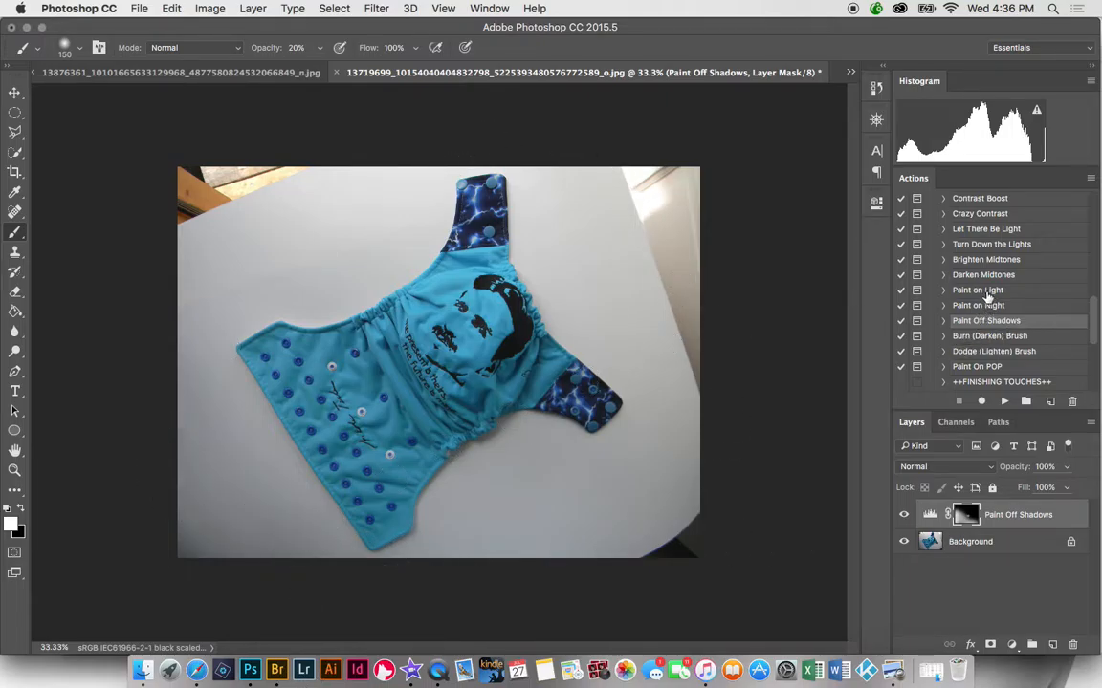
- Run the Paint on Light action, stop at its message, and enlarge the brush to 300
click(985, 291)
click(1004, 402)
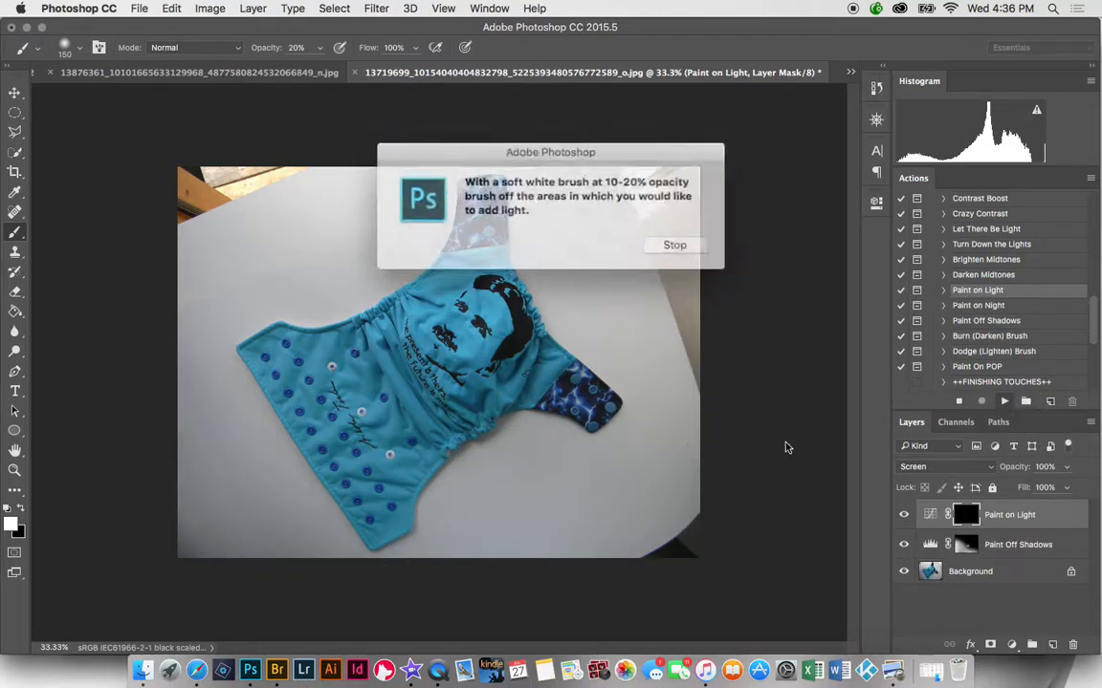
click(647, 248)
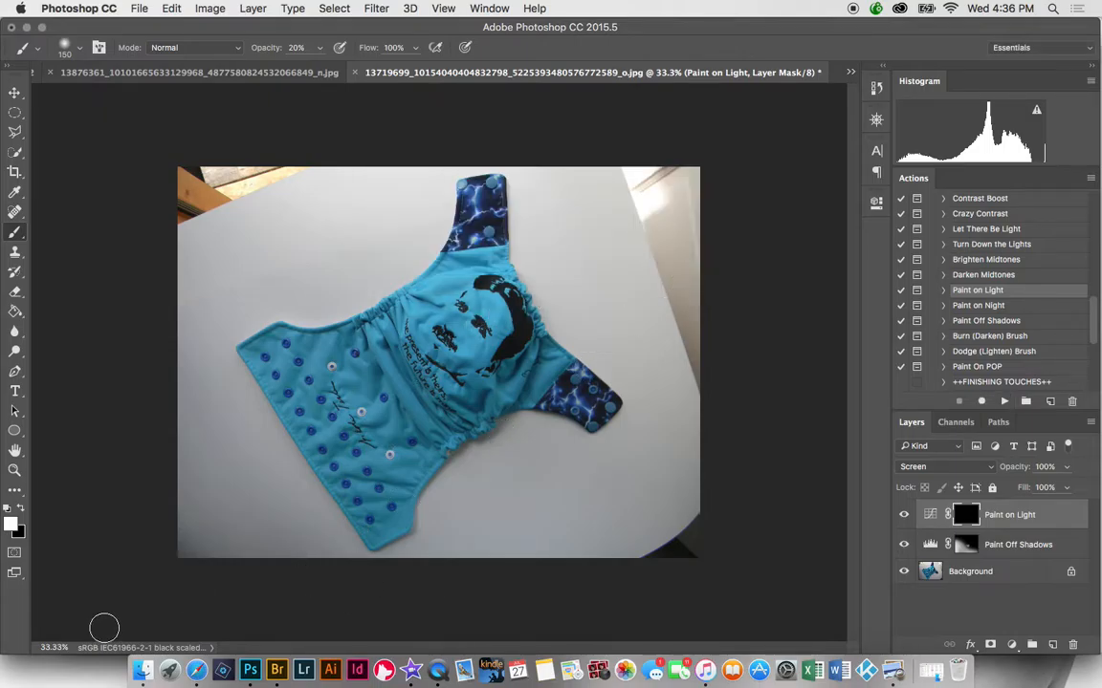
key(bracketright)
key(bracketright)
key(bracketright)
key(bracketright)
key(bracketright)
key(bracketright)
key(bracketright)
key(bracketright)
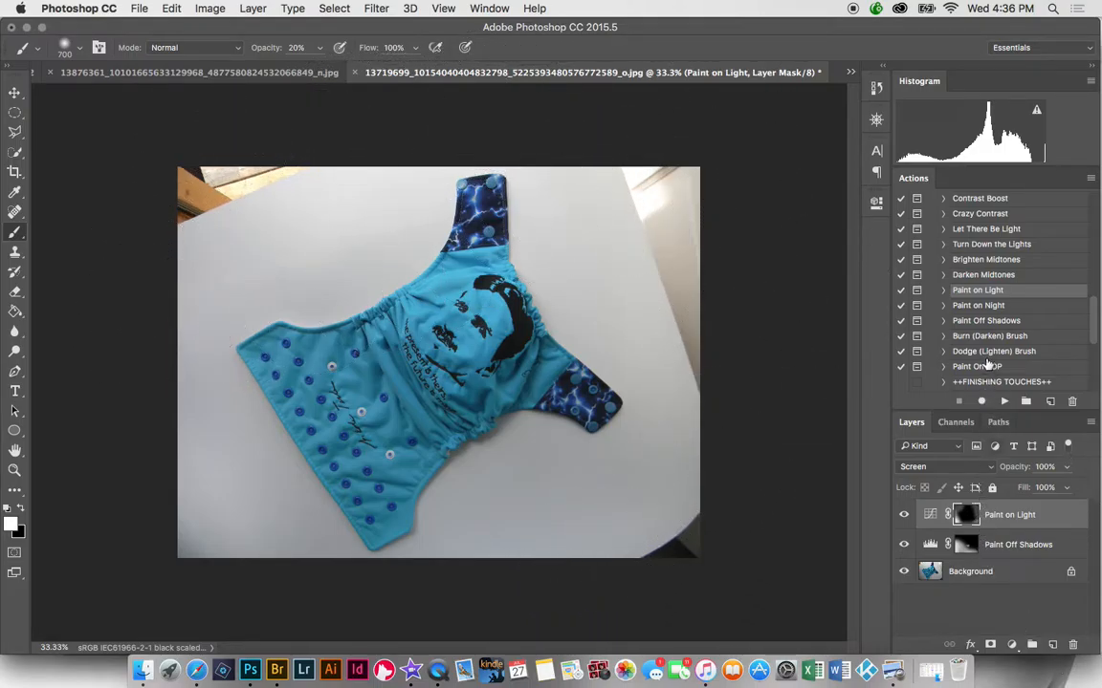
- Add a Flat Layer on top with the Make a Flat Layer action
scroll(1097, 333, down, 5)
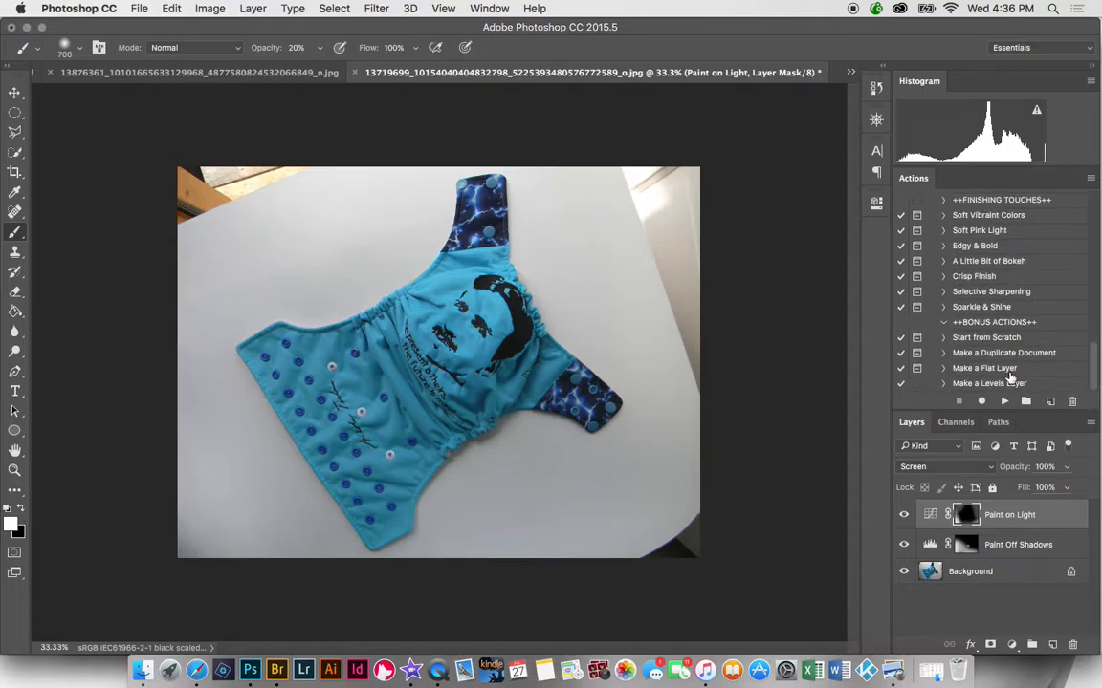
click(1003, 371)
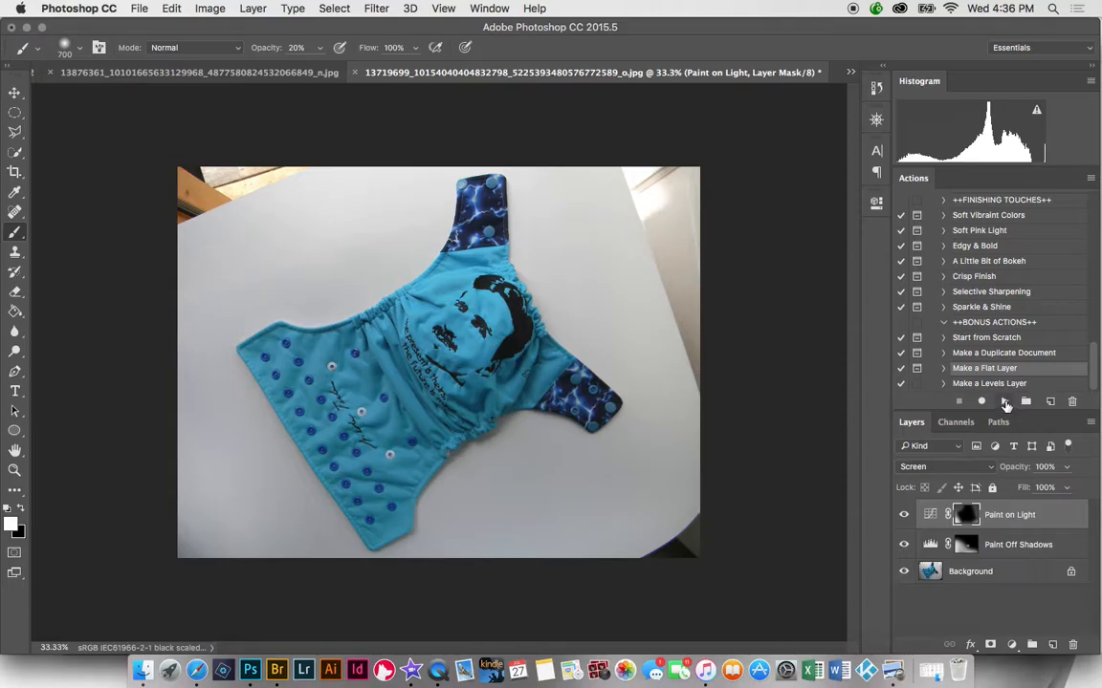
click(1004, 400)
click(658, 254)
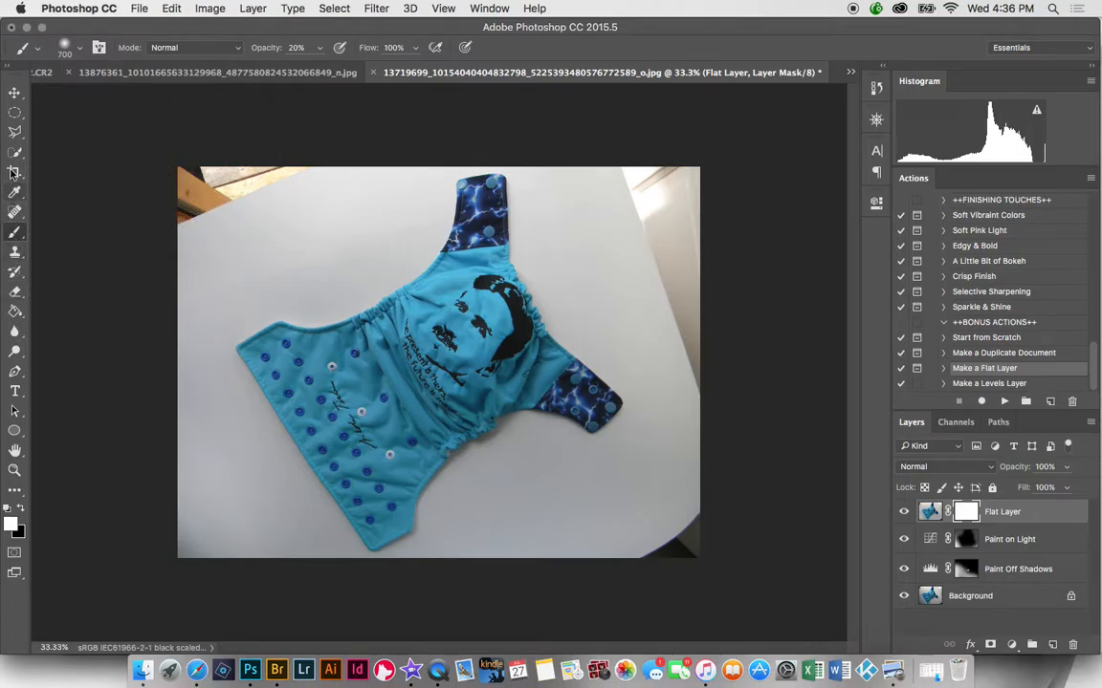
- Outline the wooden table corner at top-left with the Polygonal Lasso
click(15, 133)
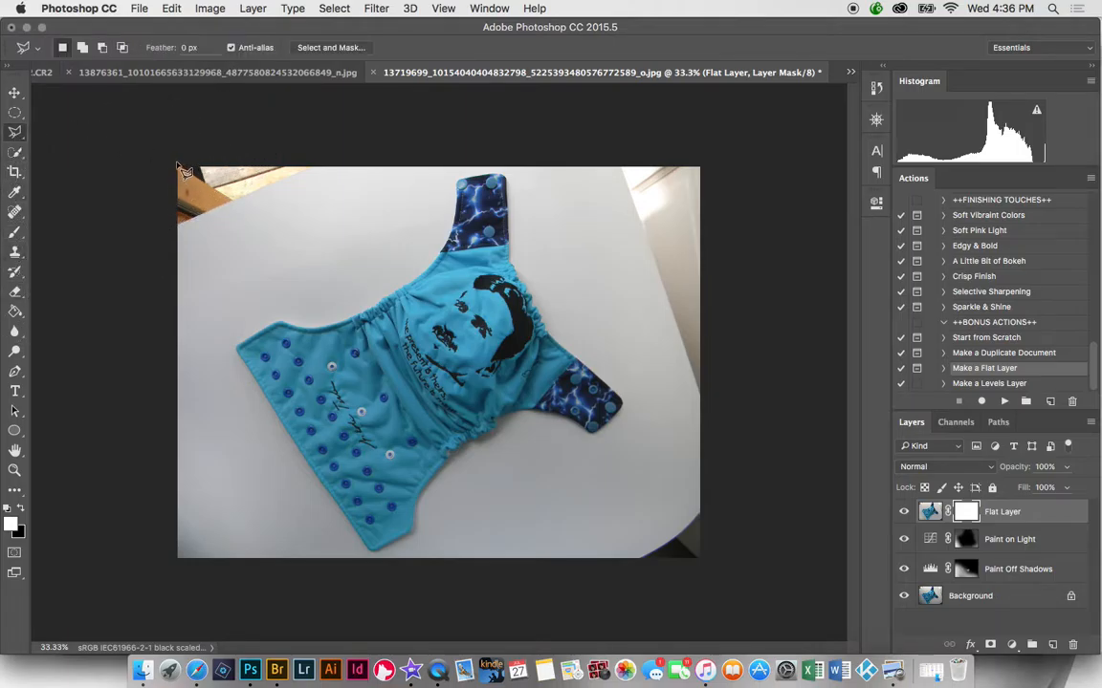
click(172, 159)
click(166, 242)
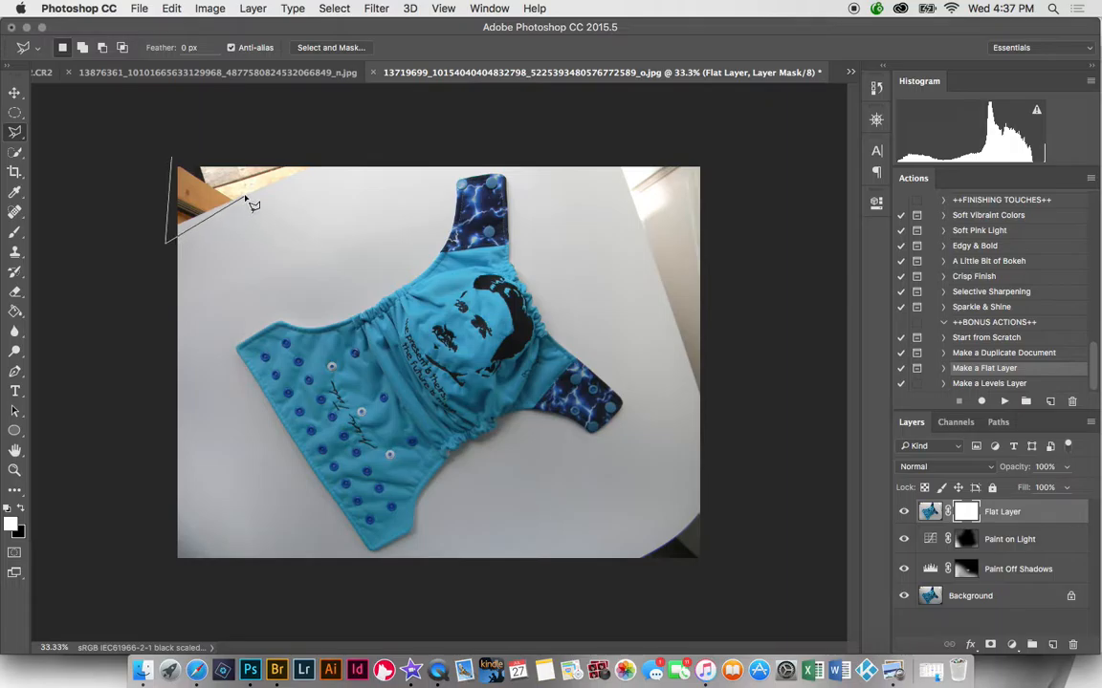
click(327, 164)
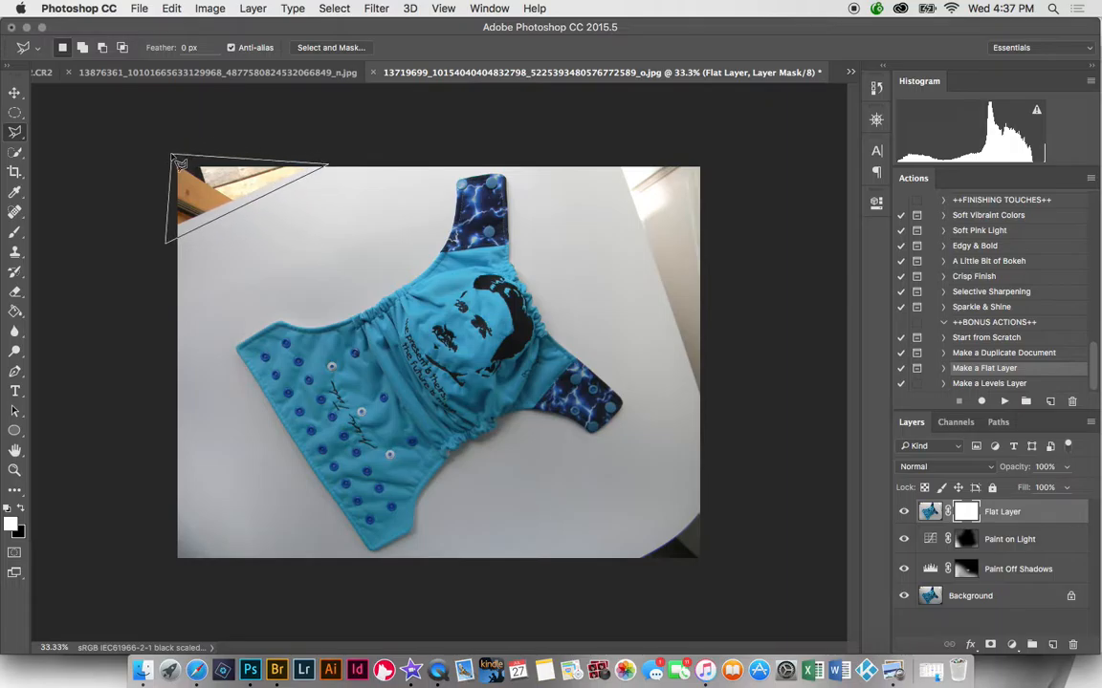
click(182, 167)
- Apply a Content-Aware fill to the corner selection
right_click(196, 172)
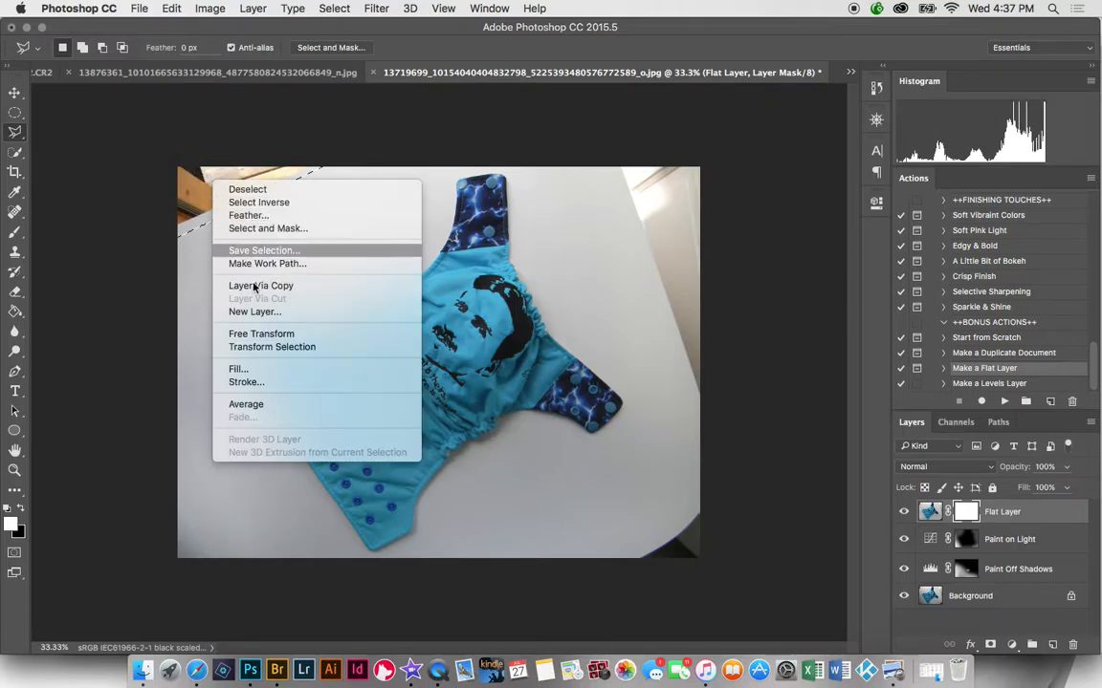
click(238, 370)
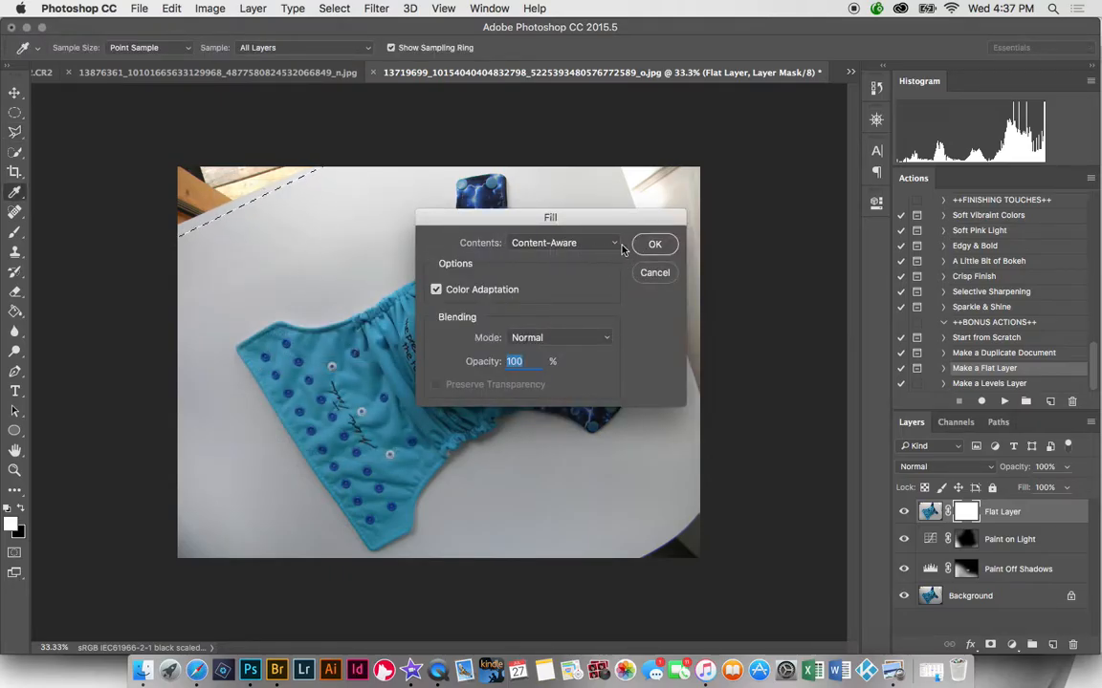
click(585, 245)
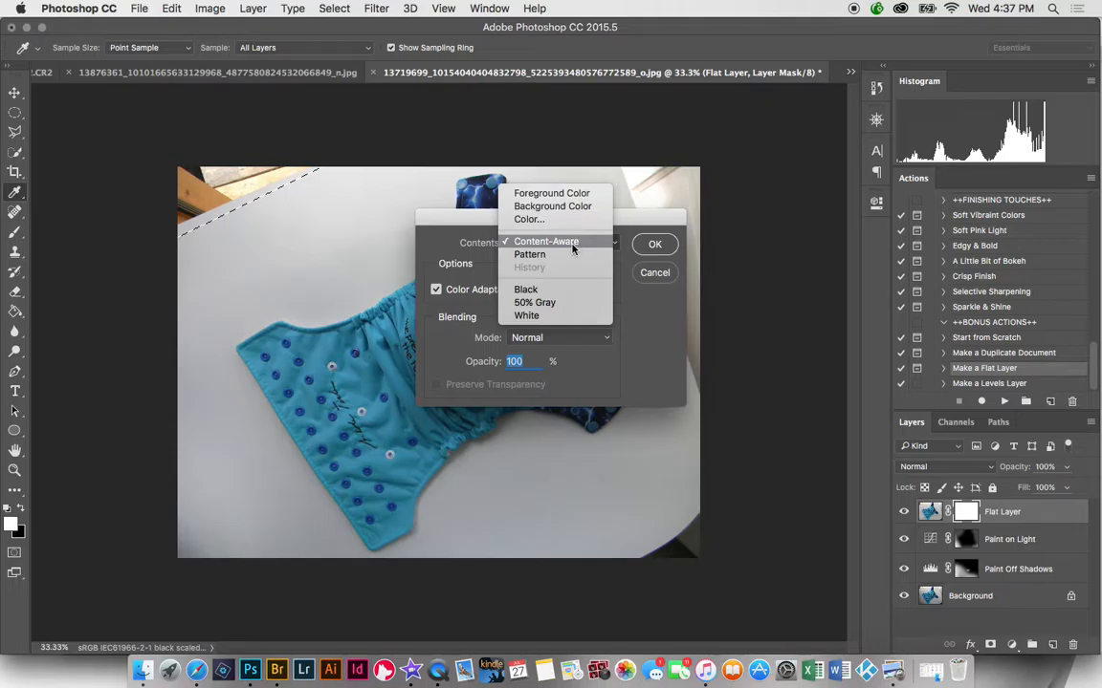
click(571, 240)
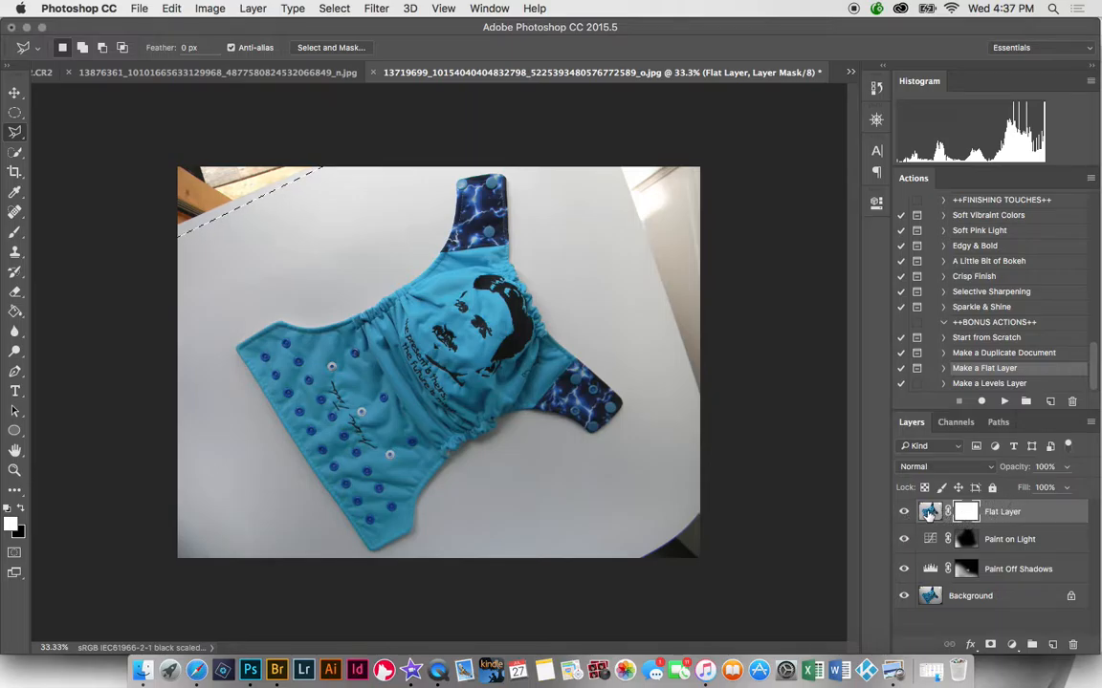
key(ctrl+d)
- Target the Flat Layer's image, Content-Aware fill the wooden corner, and deselect
click(928, 513)
right_click(225, 175)
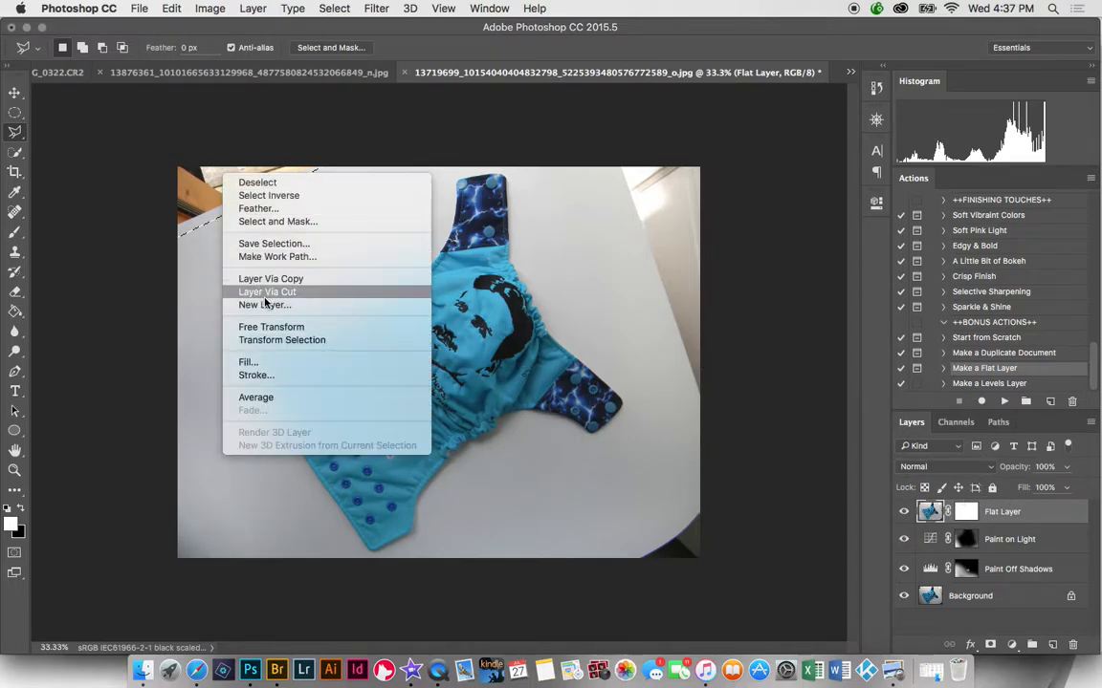
click(273, 362)
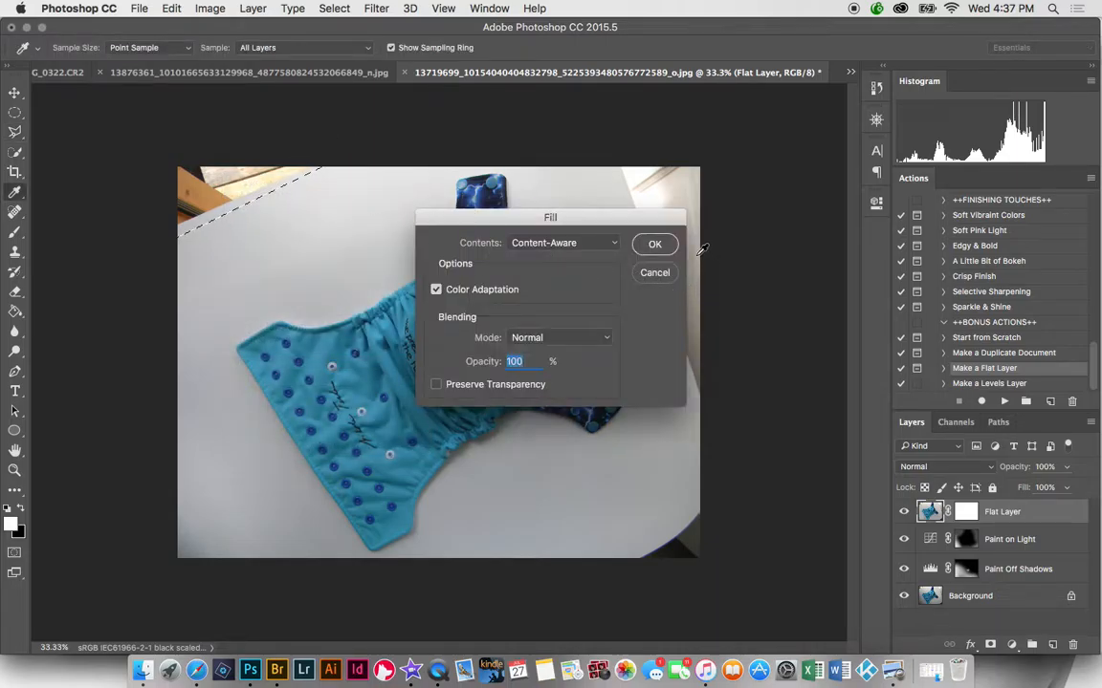
click(655, 246)
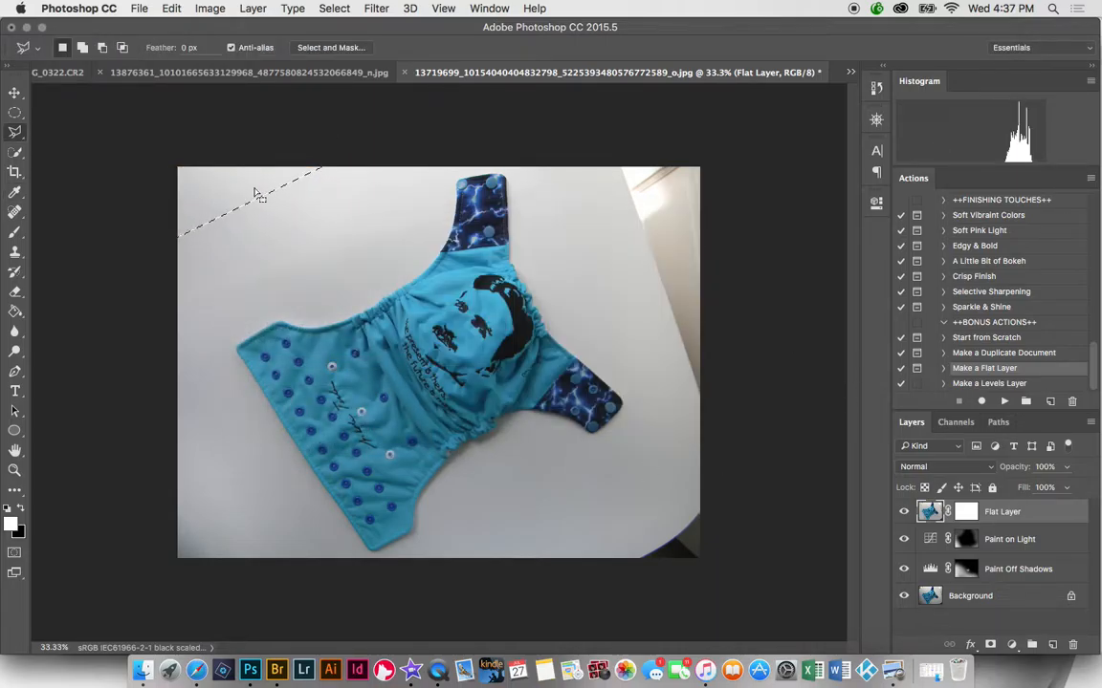
key(super+d)
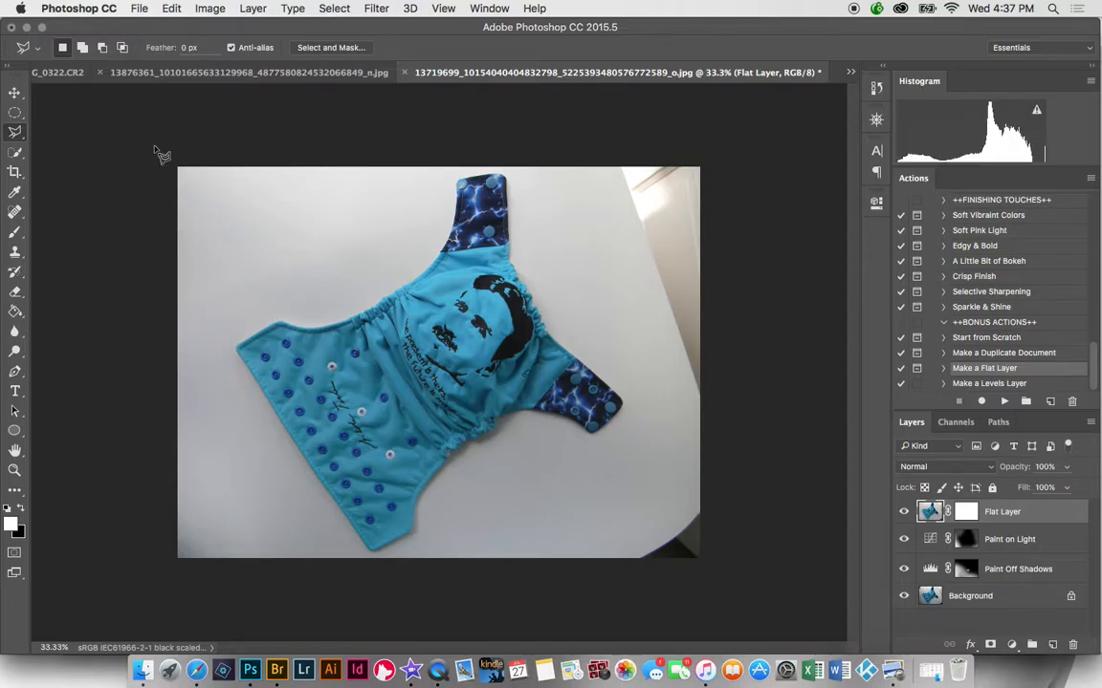
- Content-Aware fill a lasso selection over the top-right wall edge, then deselect
click(707, 425)
click(732, 150)
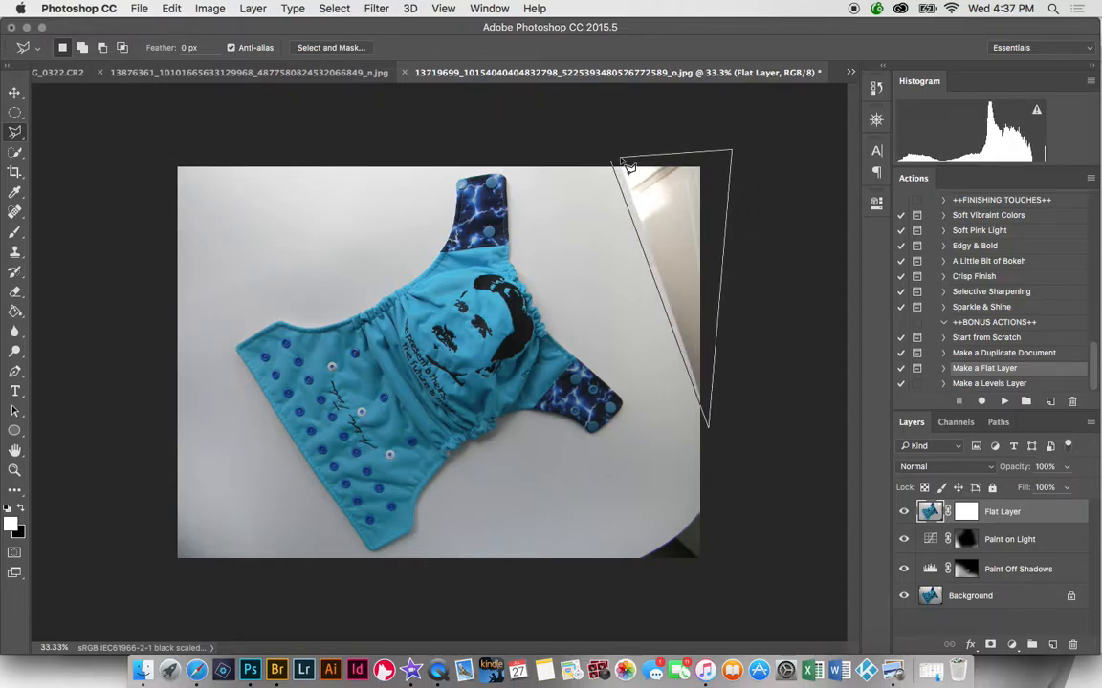
click(610, 164)
right_click(613, 194)
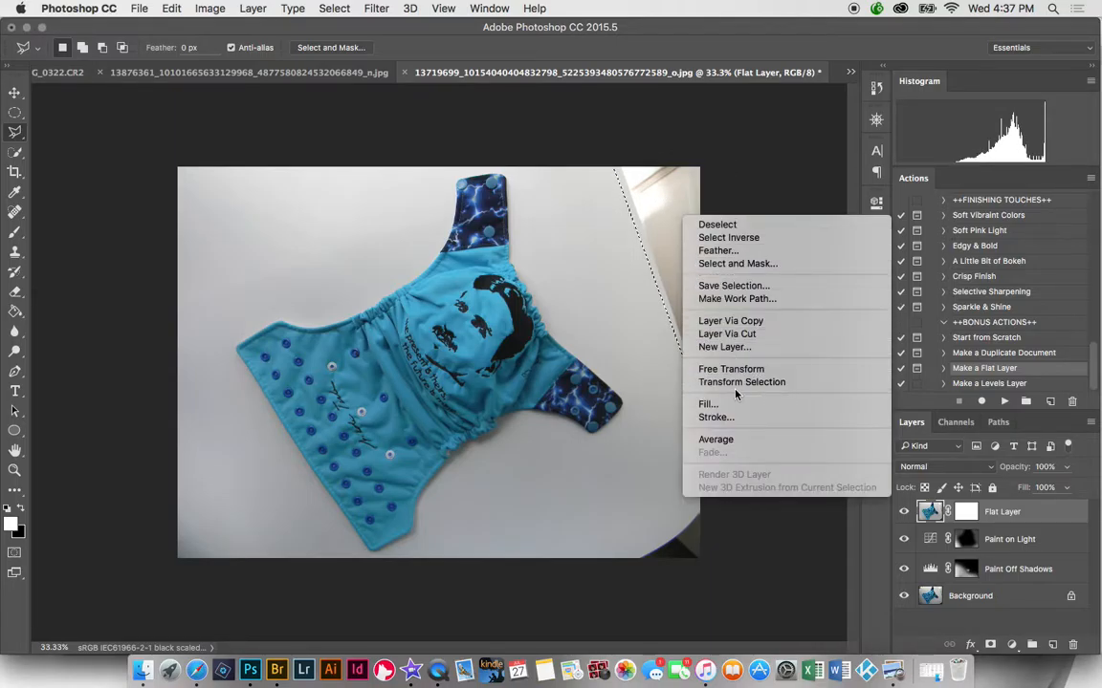
click(688, 402)
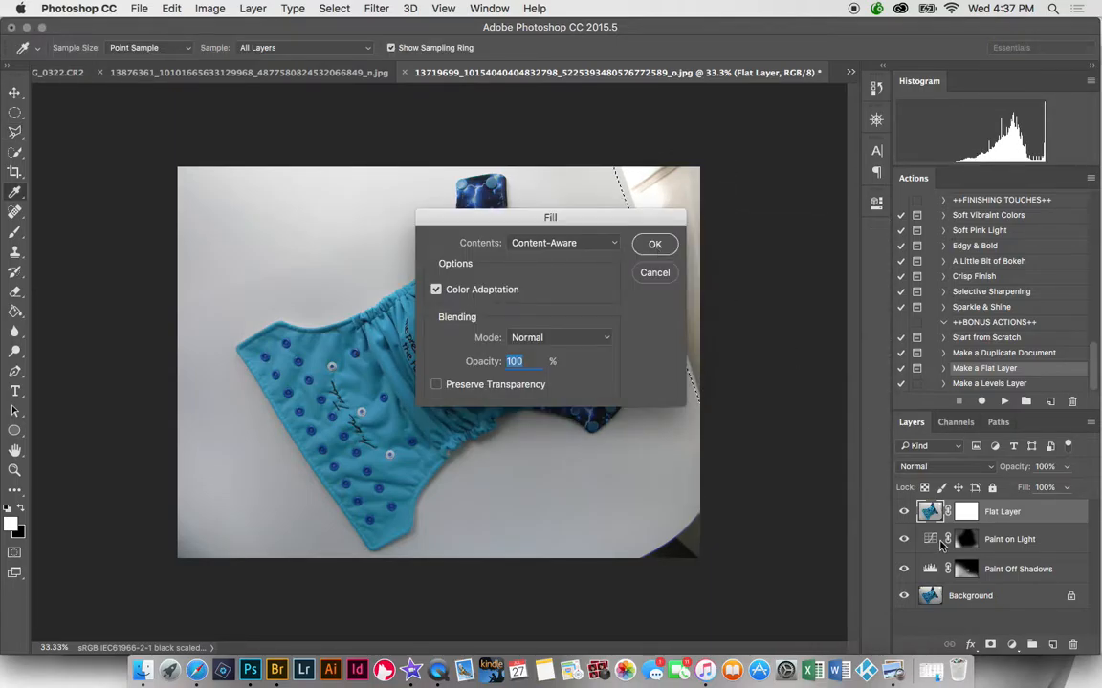
key(Return)
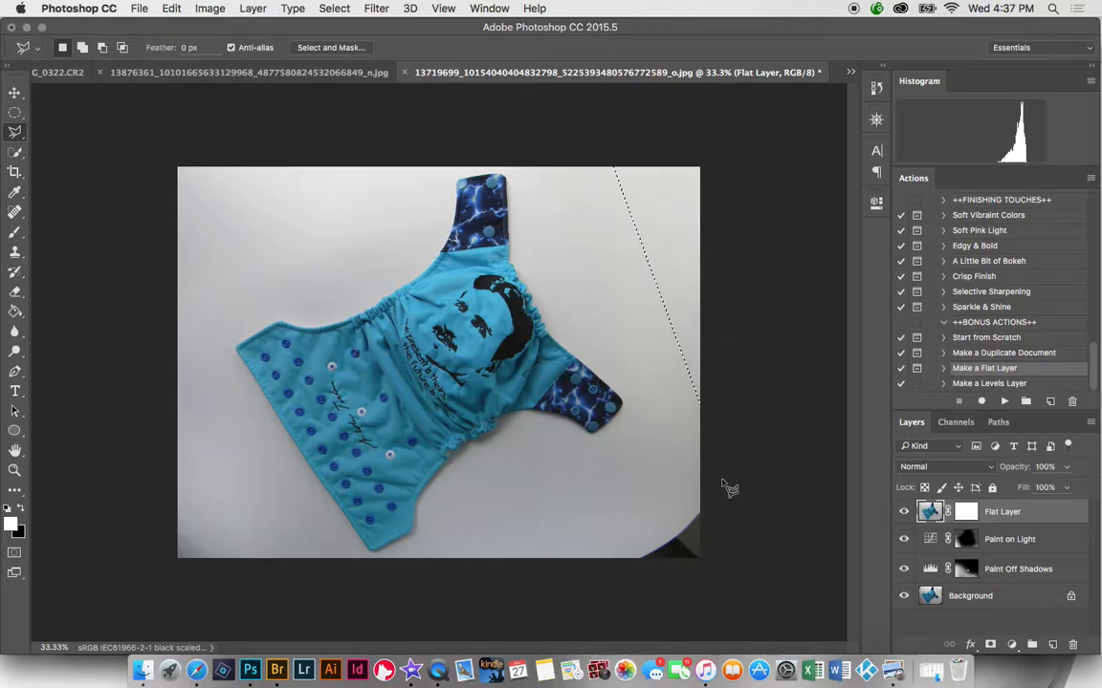
key(super+d)
- Content-Aware fill the dark bottom-right corner and clear the selection
click(713, 500)
click(711, 572)
click(713, 503)
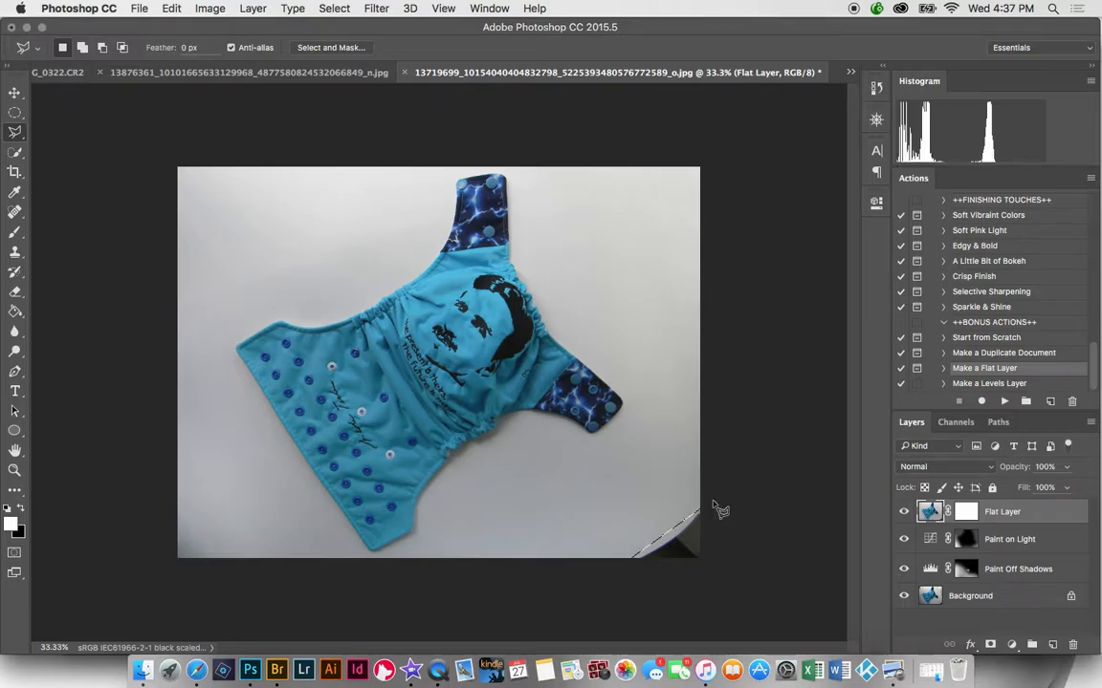
right_click(683, 547)
click(707, 555)
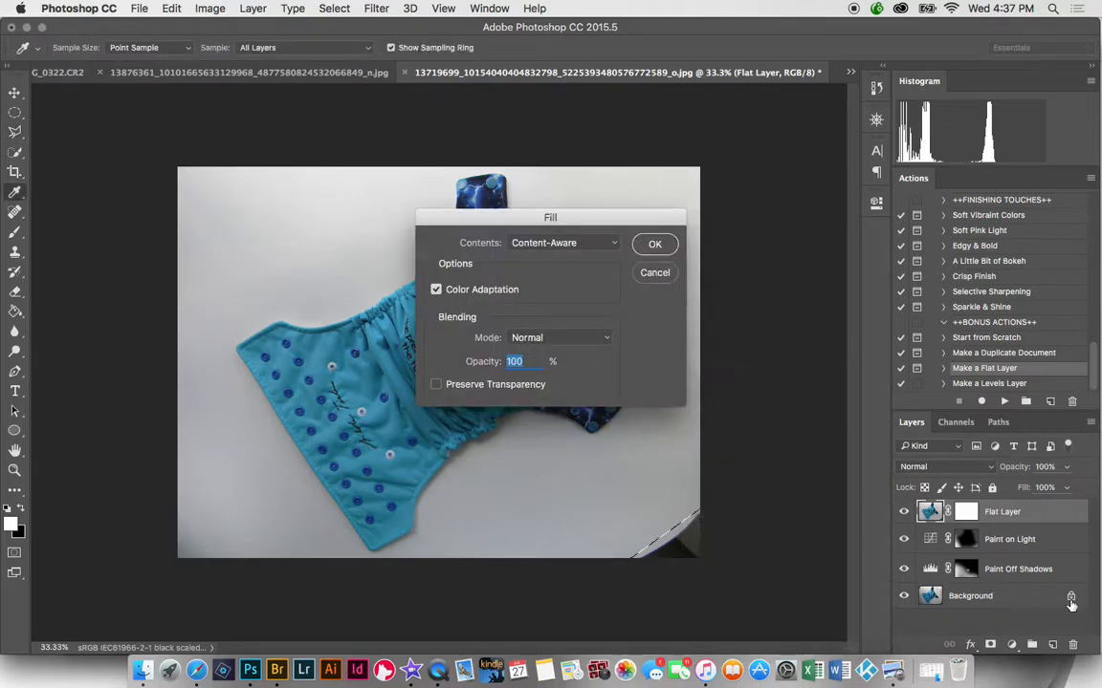
click(655, 246)
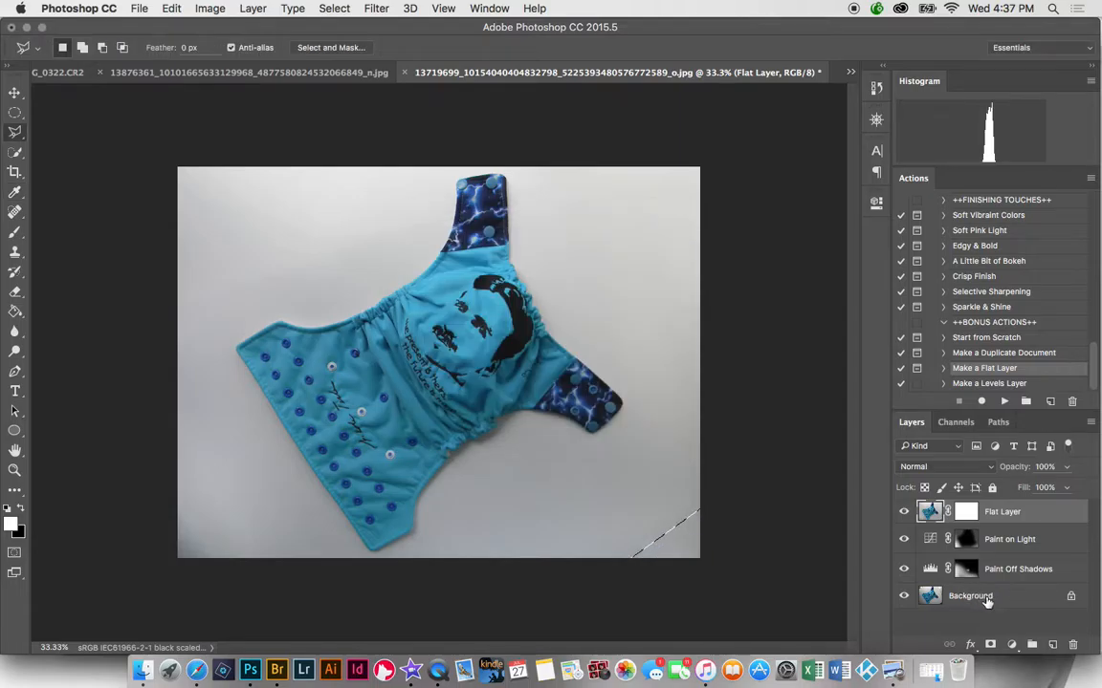
key(ctrl+d)
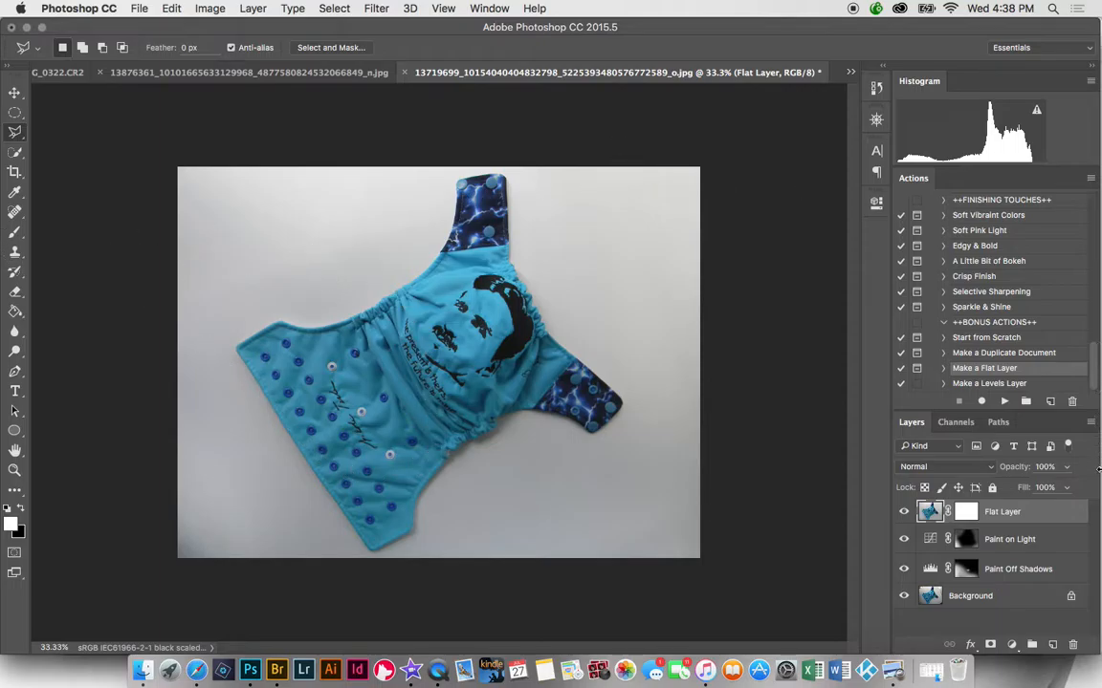
- Select and run the Perfect White Balance action
drag(1091, 378, 1091, 253)
click(998, 247)
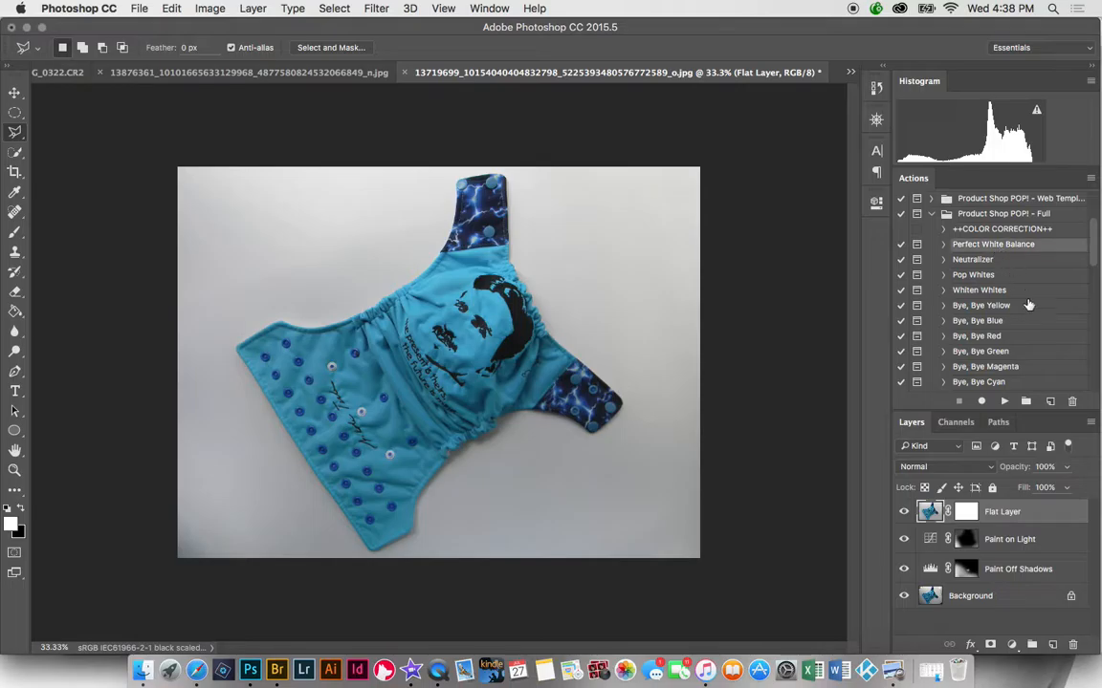
click(1005, 403)
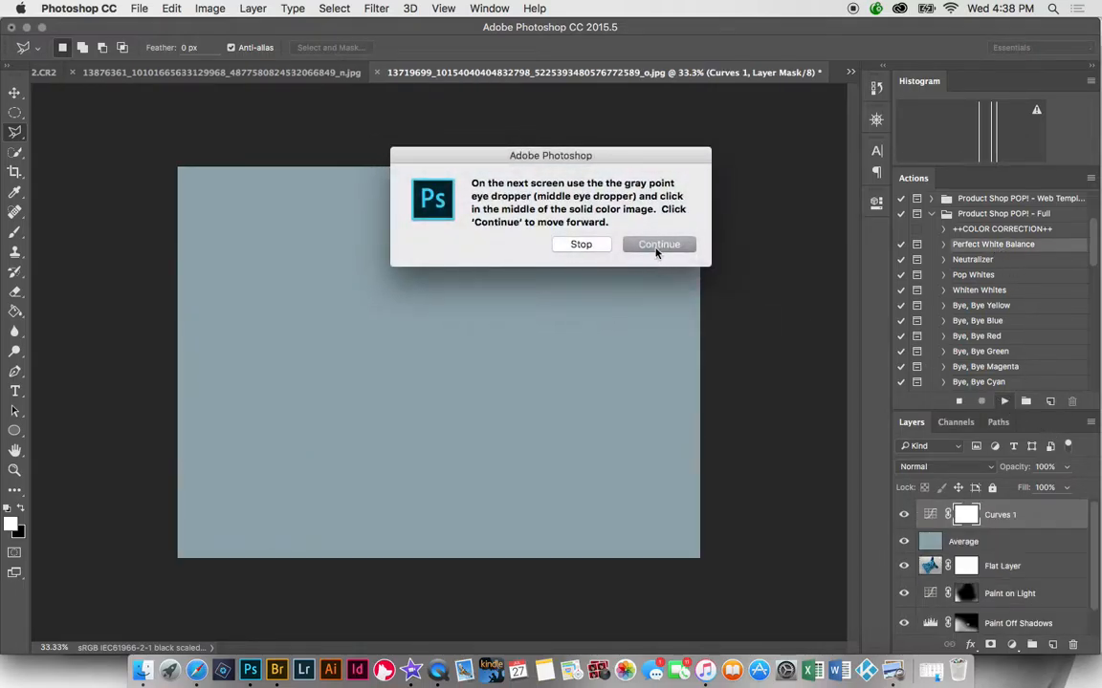
click(659, 247)
- Sample a neutral grey point in Curves and set the White Balance layer to 15% opacity
click(439, 455)
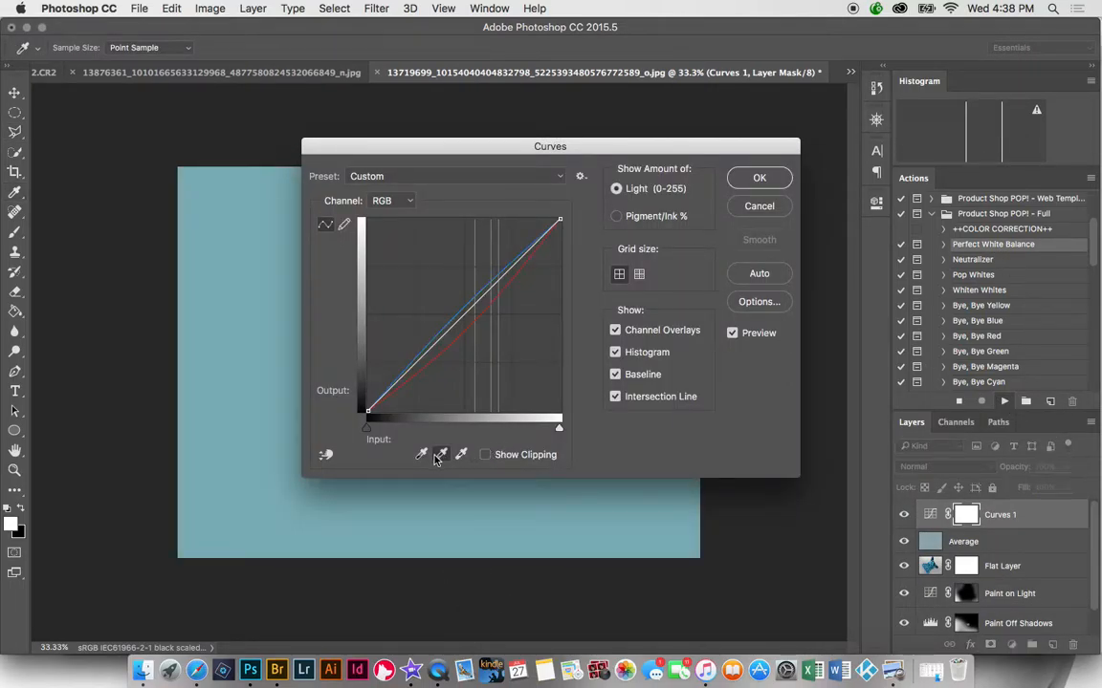
click(476, 525)
click(757, 179)
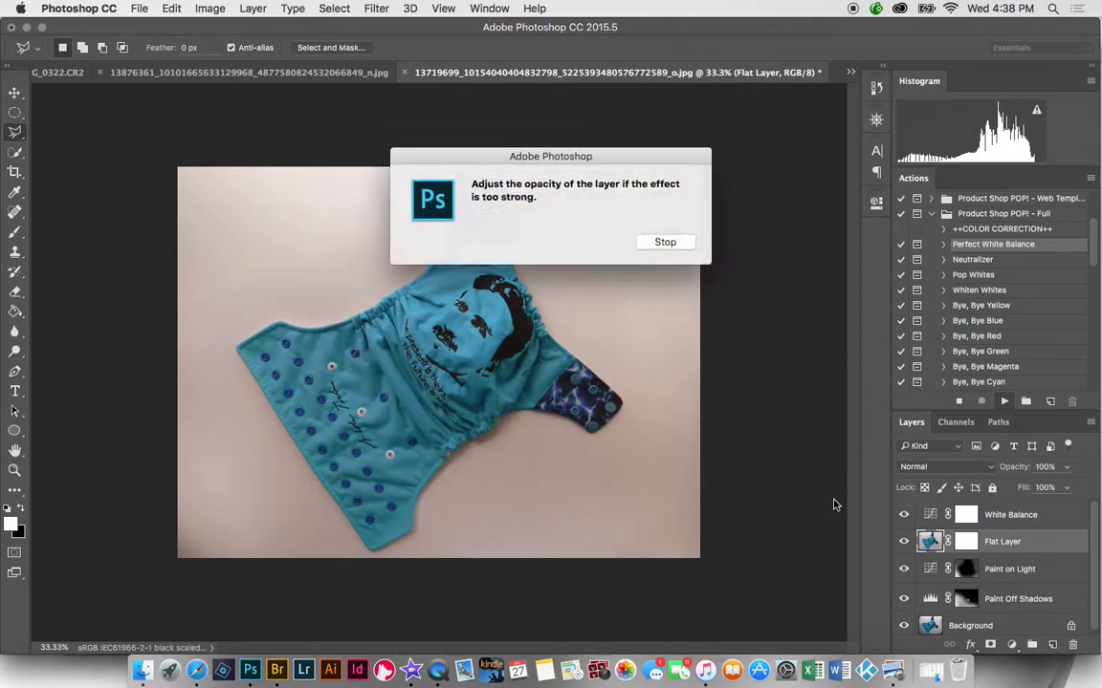
click(685, 243)
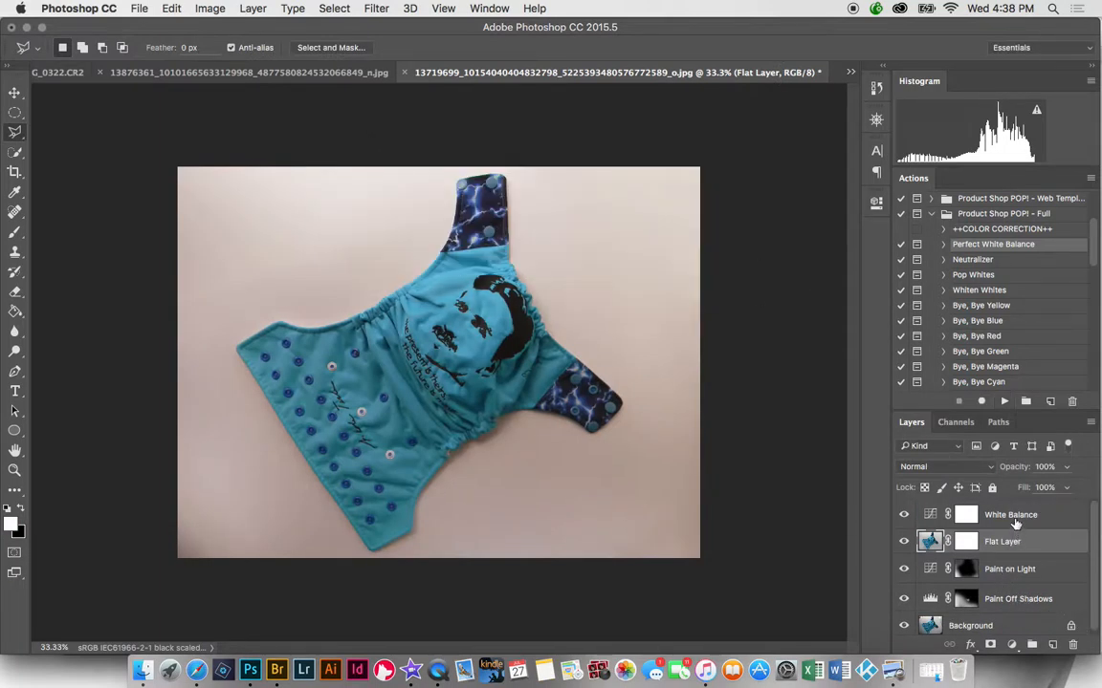
click(1031, 521)
click(1067, 469)
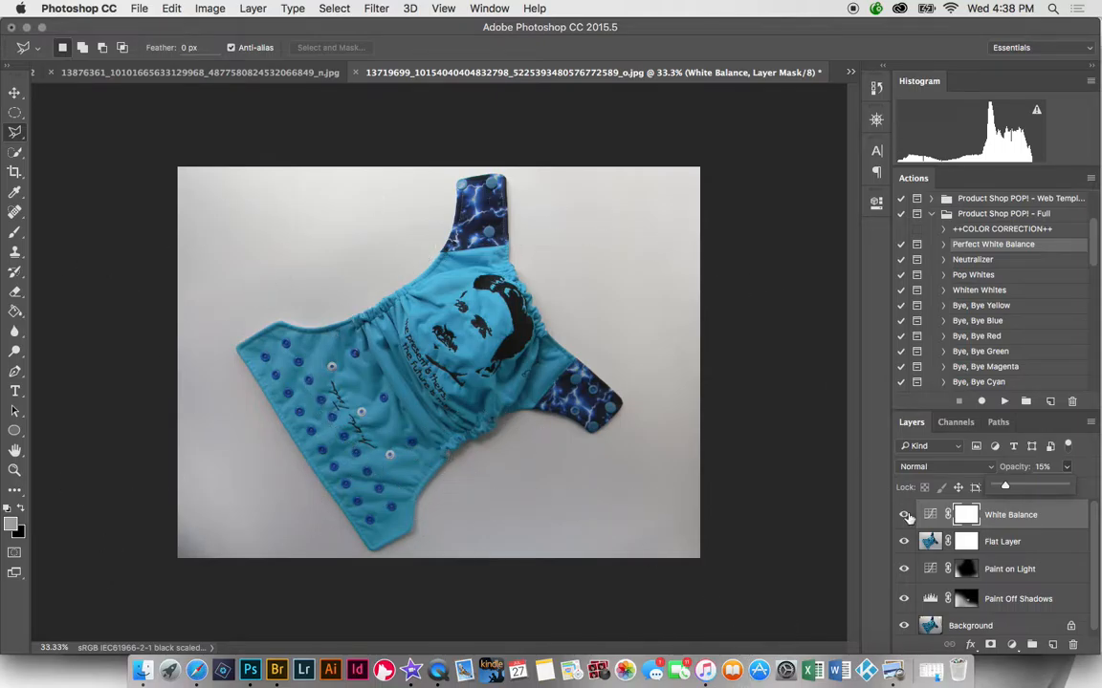
- Run Pop Whites, set the Levels white point from the background, and target the White Pop mask
click(984, 277)
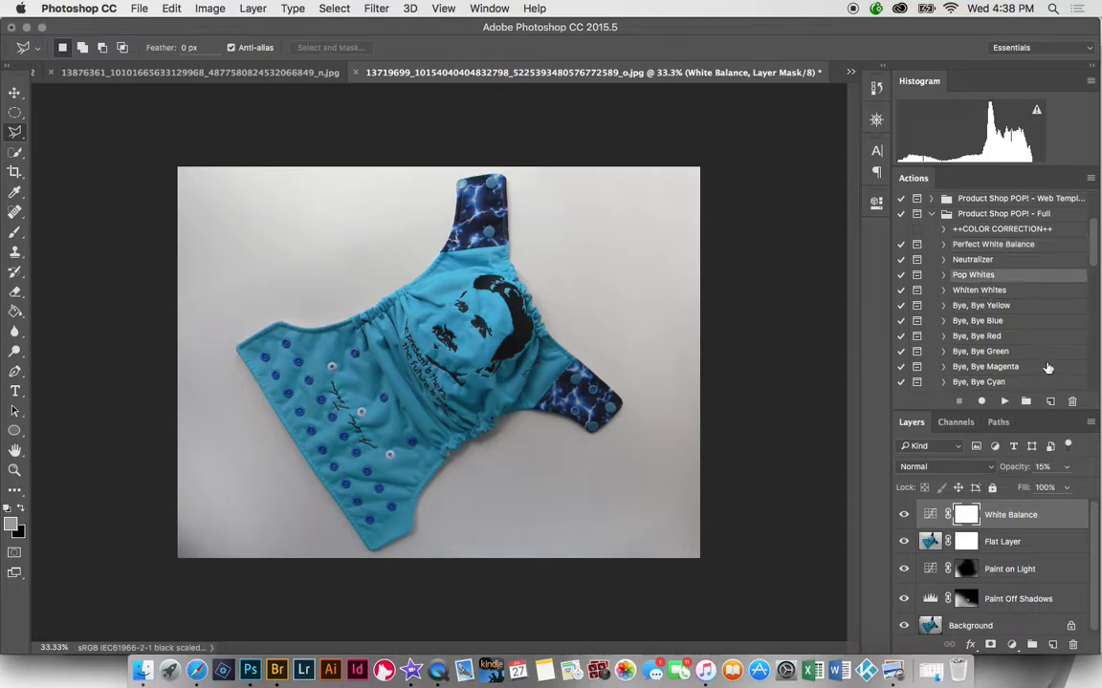
click(1004, 402)
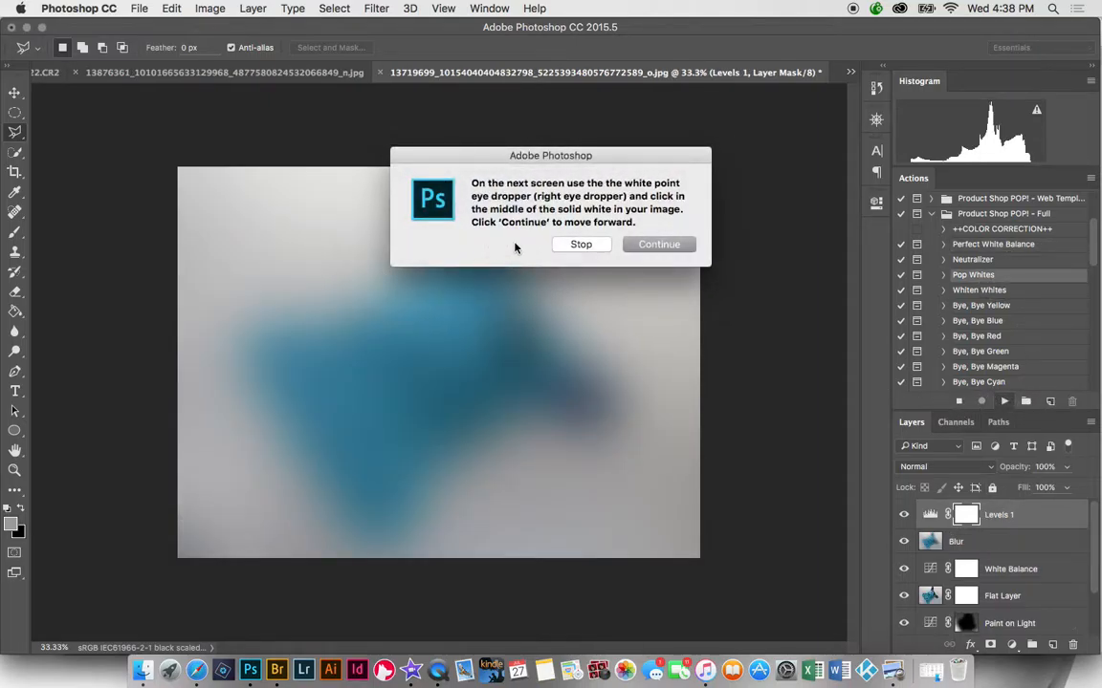
click(643, 251)
click(593, 301)
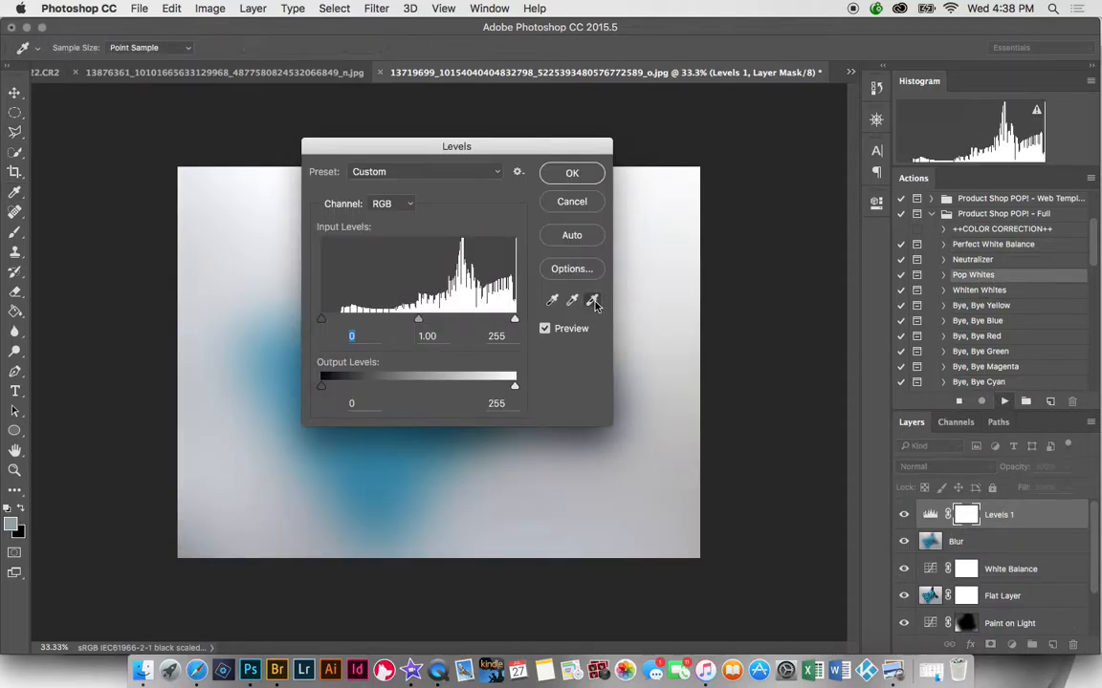
click(679, 242)
key(Return)
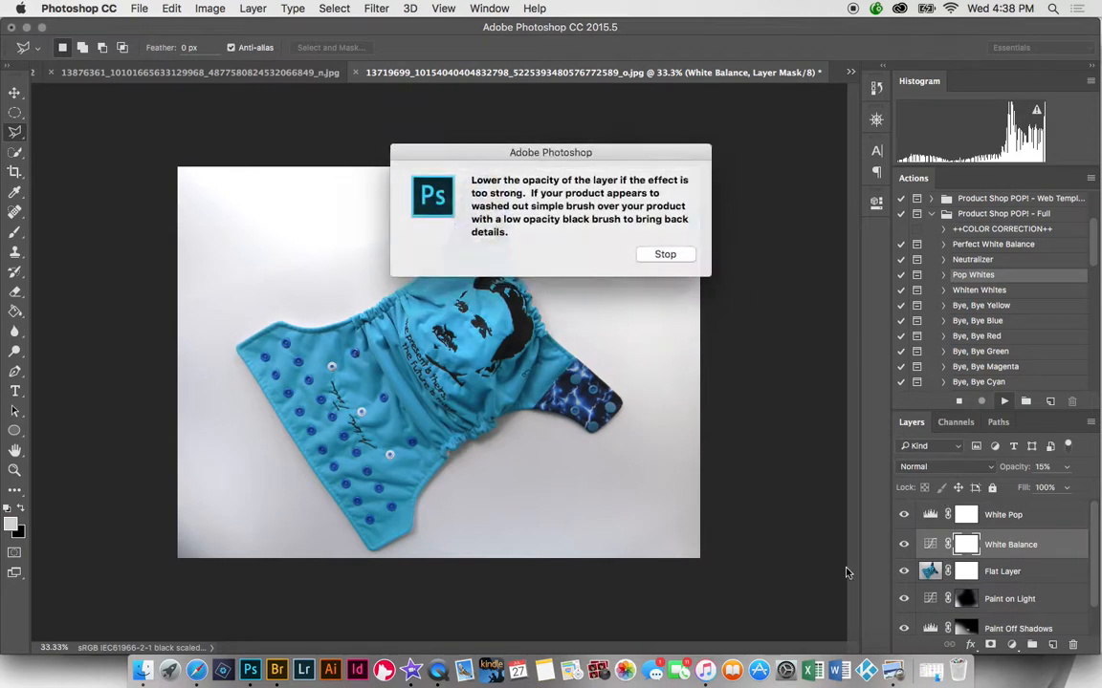
click(666, 255)
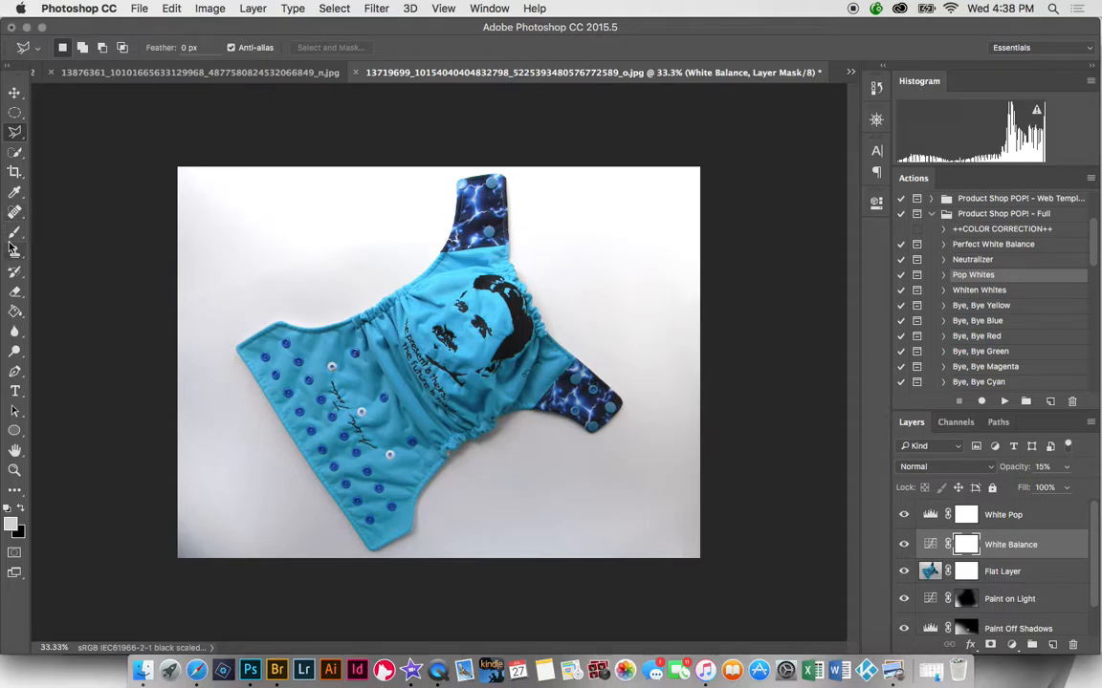
click(967, 517)
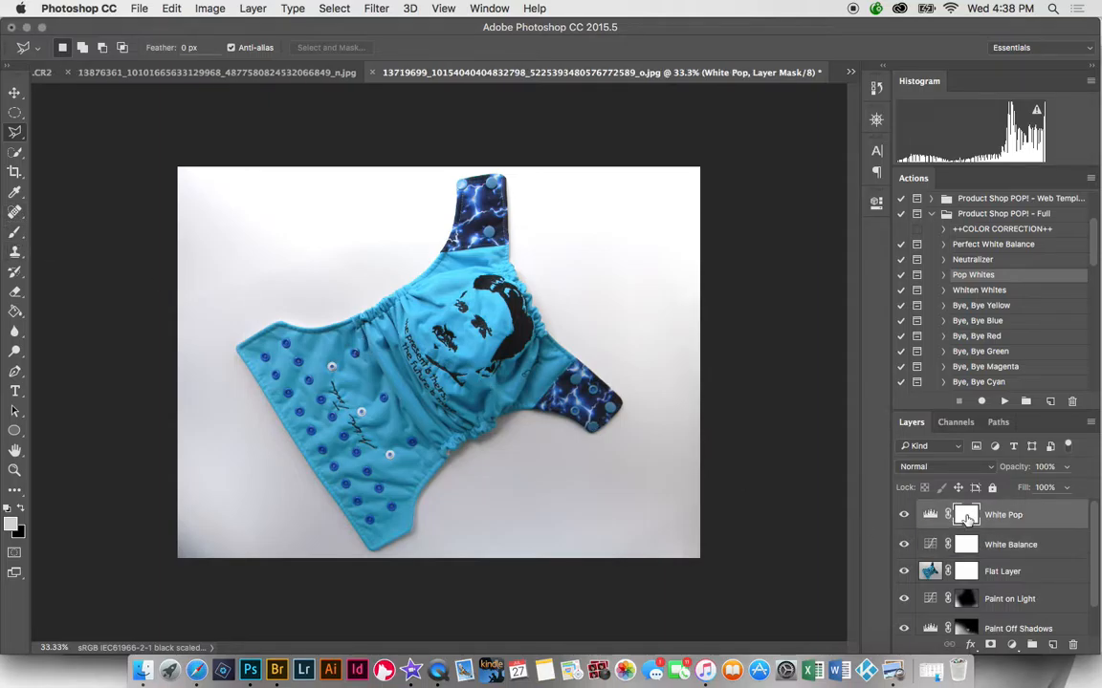
- Paint black with a 175 brush on the White Pop mask over the diaper's left half and face
click(15, 239)
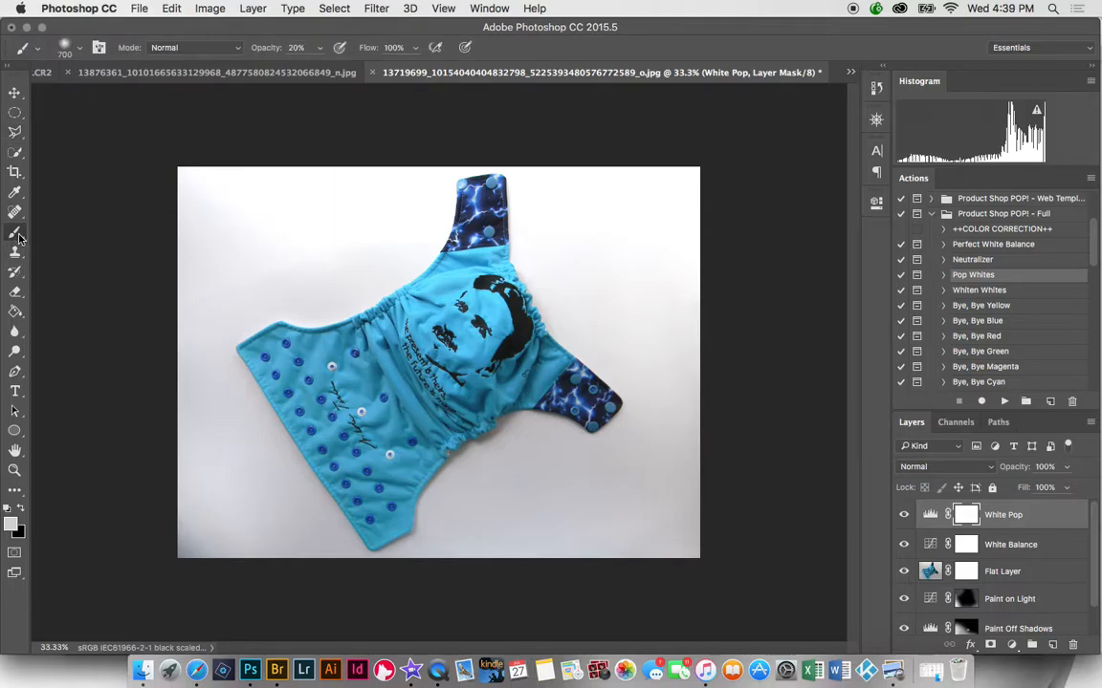
key(d)
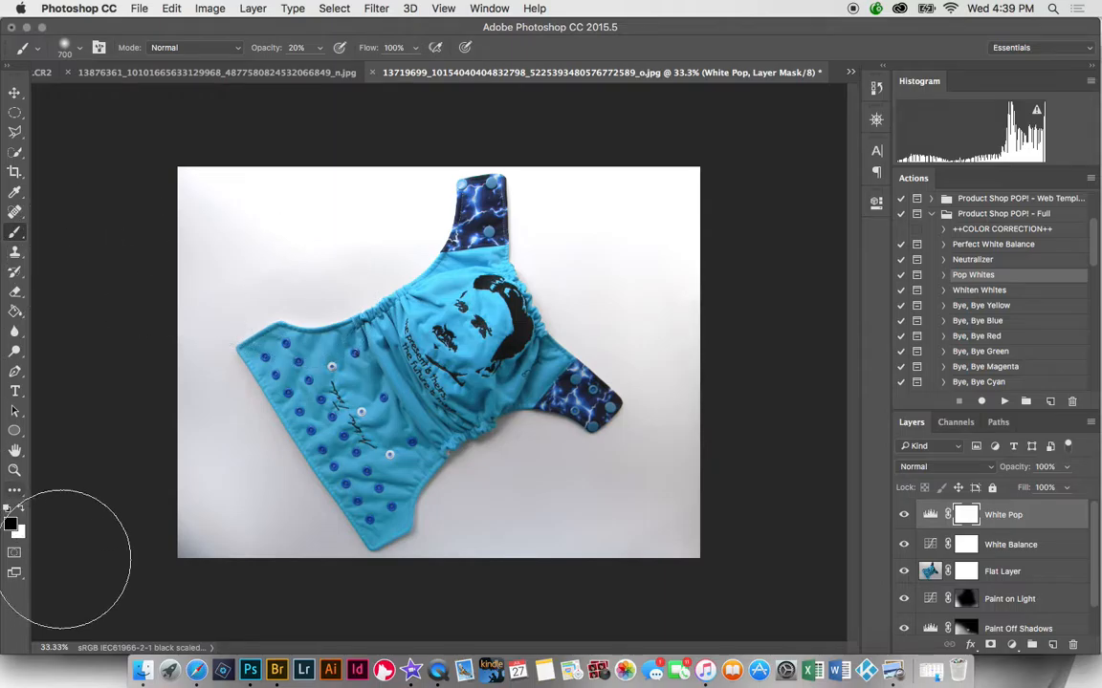
key(bracketleft)
key(bracketleft)
key(bracketleft)
key(bracketleft)
key(bracketleft)
key(bracketleft)
key(bracketleft)
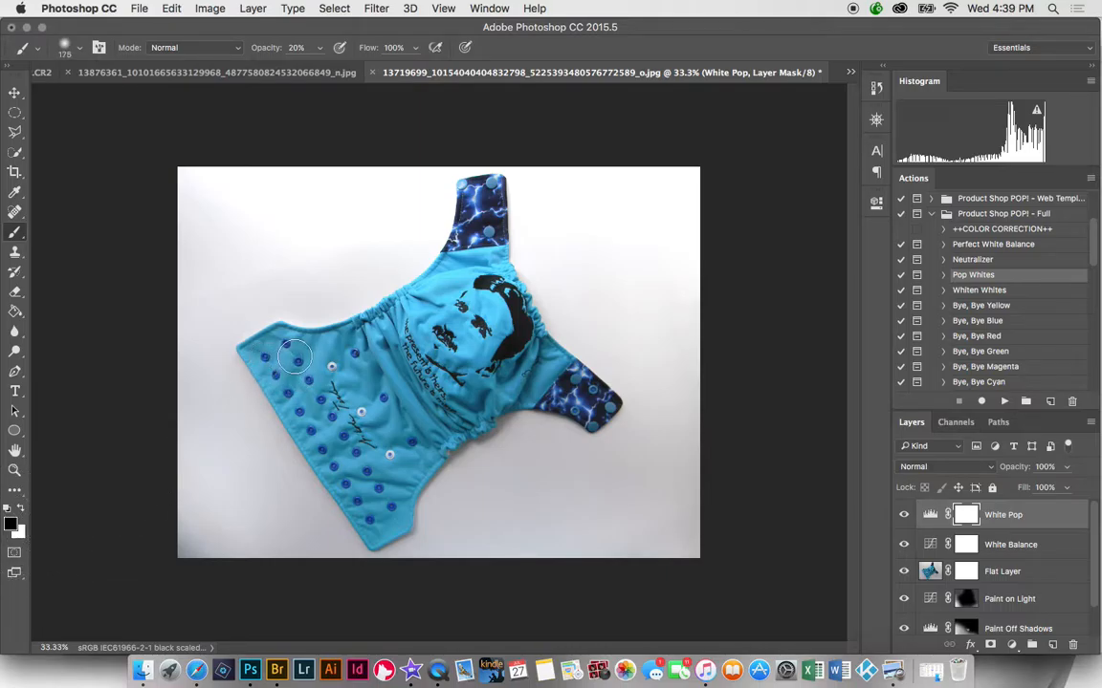
mouse_move(292, 383)
mouse_down()
mouse_move(355, 389)
mouse_move(369, 410)
mouse_move(359, 442)
mouse_move(389, 495)
mouse_move(384, 519)
mouse_move(418, 469)
mouse_move(451, 447)
mouse_move(354, 370)
mouse_up()
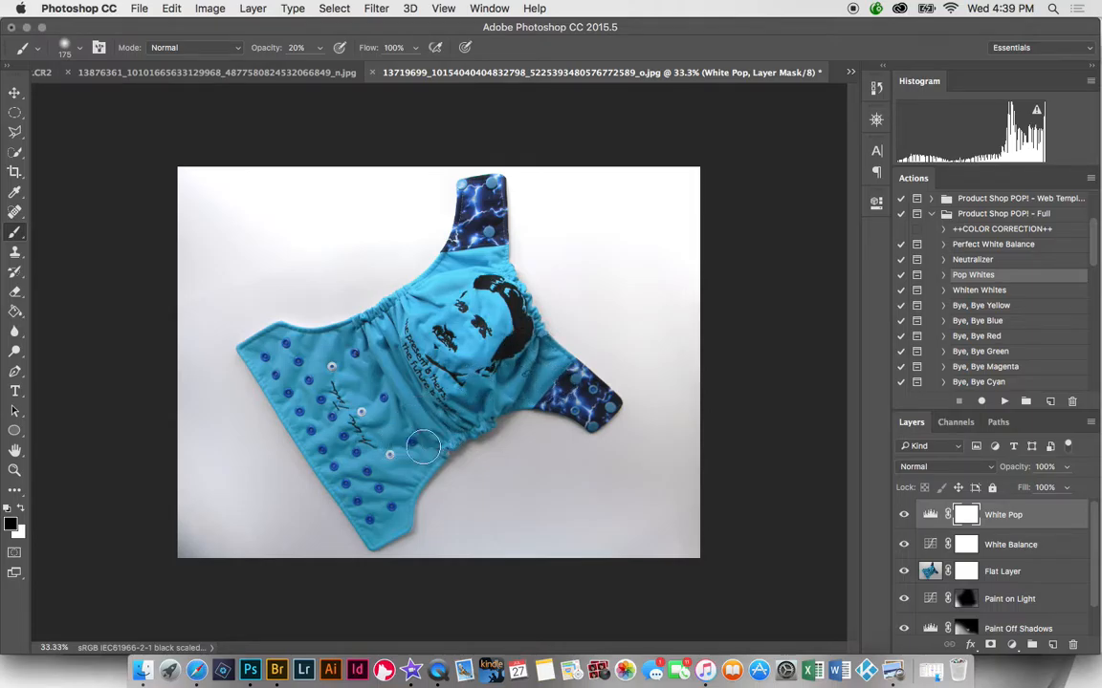
mouse_move(457, 332)
mouse_down()
mouse_move(484, 317)
mouse_move(466, 302)
mouse_move(484, 312)
mouse_move(447, 286)
mouse_move(426, 295)
mouse_move(458, 268)
mouse_move(491, 264)
mouse_up()
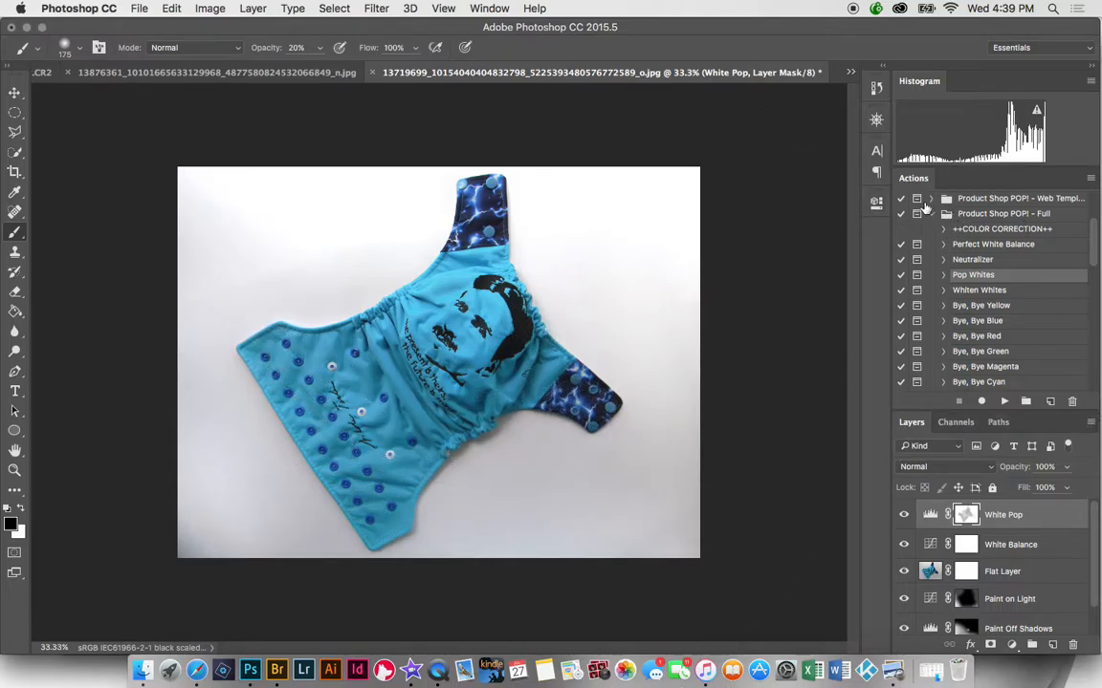
- Run Whiten Whites and paint its mask with a 500 brush over the lower, left and upper background
click(993, 292)
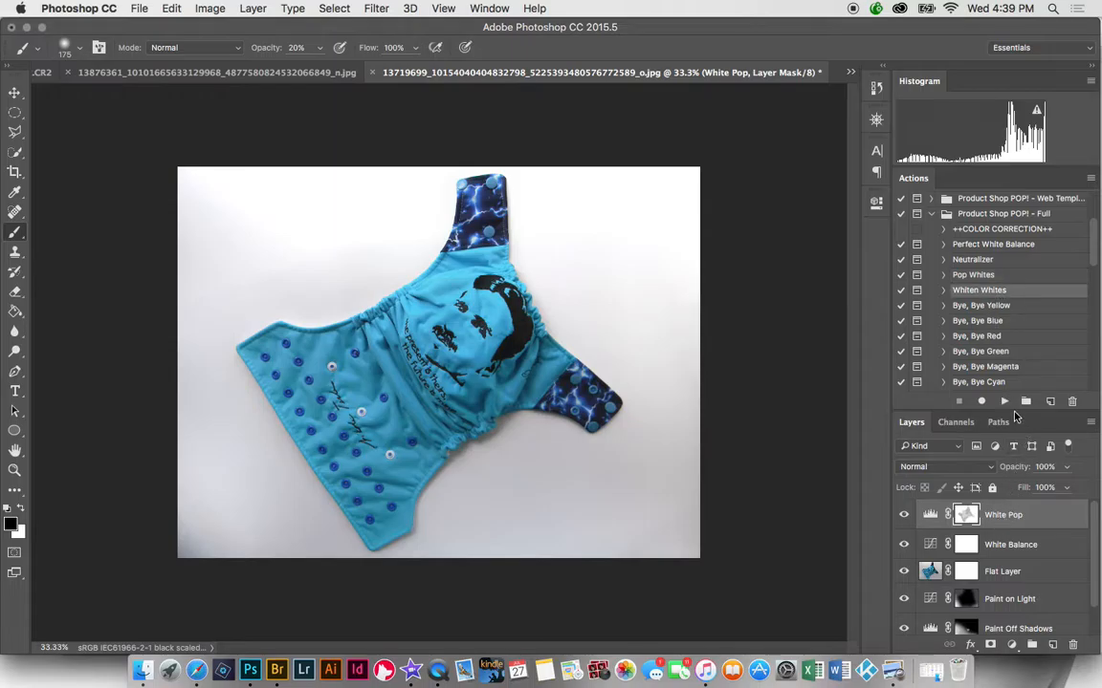
click(1004, 402)
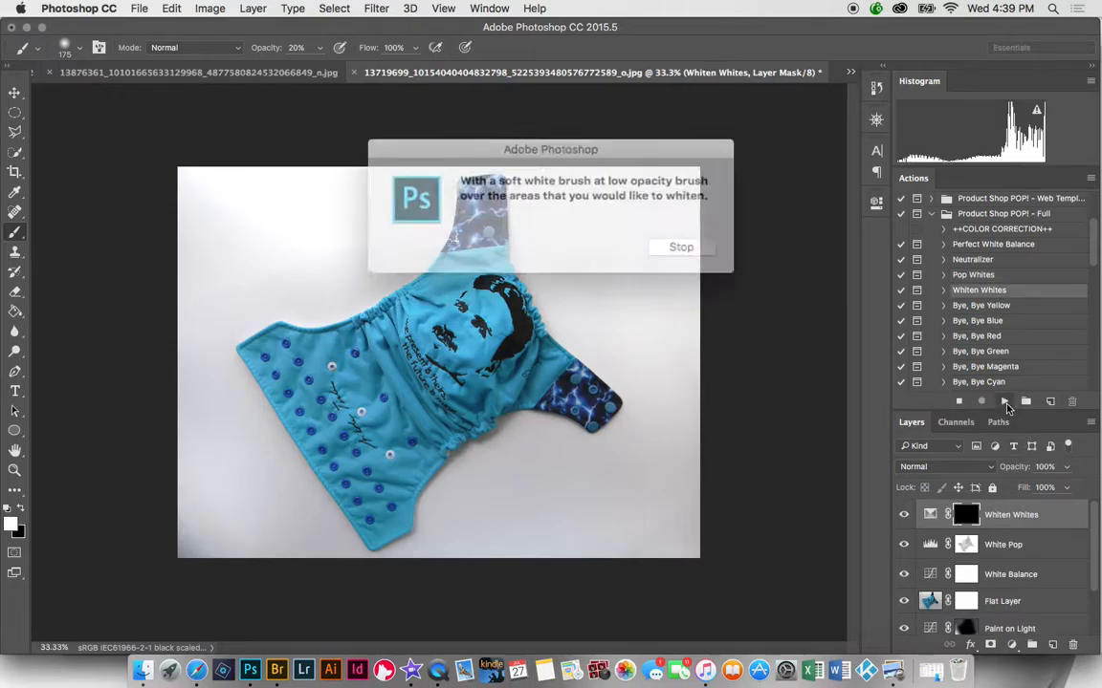
click(675, 250)
key(bracketright)
key(bracketright)
key(bracketright)
key(bracketright)
mouse_move(680, 513)
mouse_down()
mouse_move(573, 516)
mouse_move(644, 504)
mouse_move(535, 472)
mouse_move(514, 487)
mouse_move(646, 568)
mouse_up()
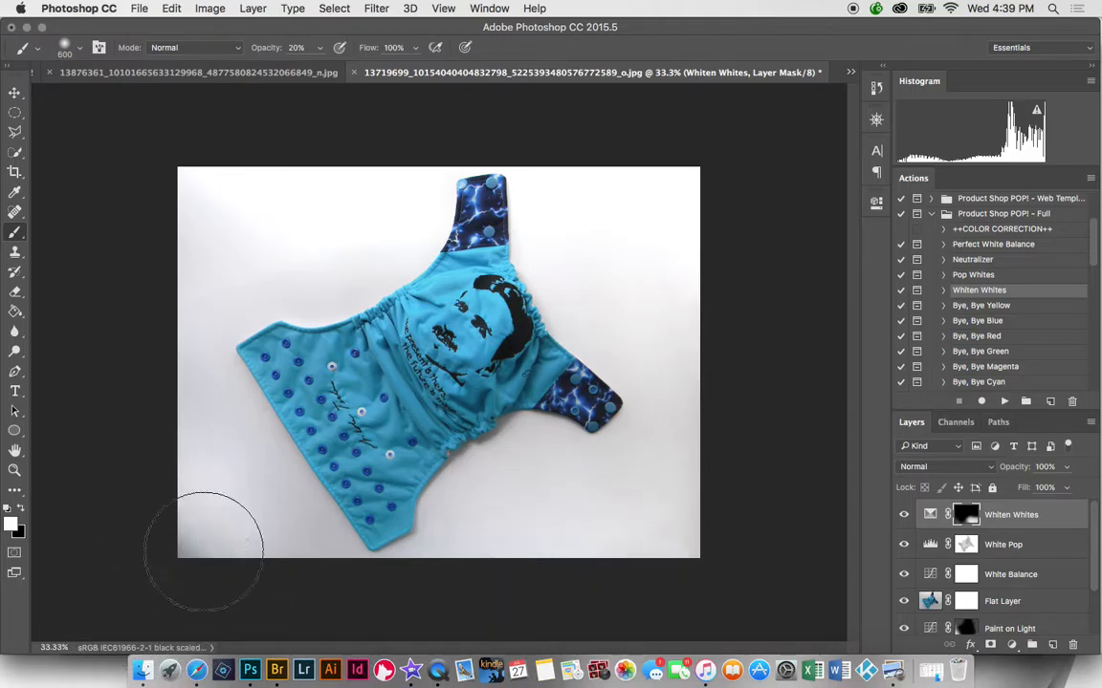
mouse_move(203, 552)
mouse_down()
mouse_move(232, 592)
mouse_move(297, 565)
mouse_move(185, 393)
mouse_move(211, 412)
mouse_move(196, 259)
mouse_move(204, 297)
mouse_move(228, 281)
mouse_move(248, 226)
mouse_move(218, 179)
mouse_move(370, 173)
mouse_move(749, 123)
mouse_move(547, 181)
mouse_move(587, 280)
mouse_move(612, 305)
mouse_move(635, 299)
mouse_move(703, 196)
mouse_move(647, 200)
mouse_move(675, 571)
mouse_move(655, 520)
mouse_move(600, 495)
mouse_move(609, 471)
mouse_move(687, 434)
mouse_move(579, 490)
mouse_move(509, 456)
mouse_move(531, 472)
mouse_move(434, 562)
mouse_move(294, 512)
mouse_move(225, 585)
mouse_move(184, 571)
mouse_move(178, 533)
mouse_move(262, 517)
mouse_up()
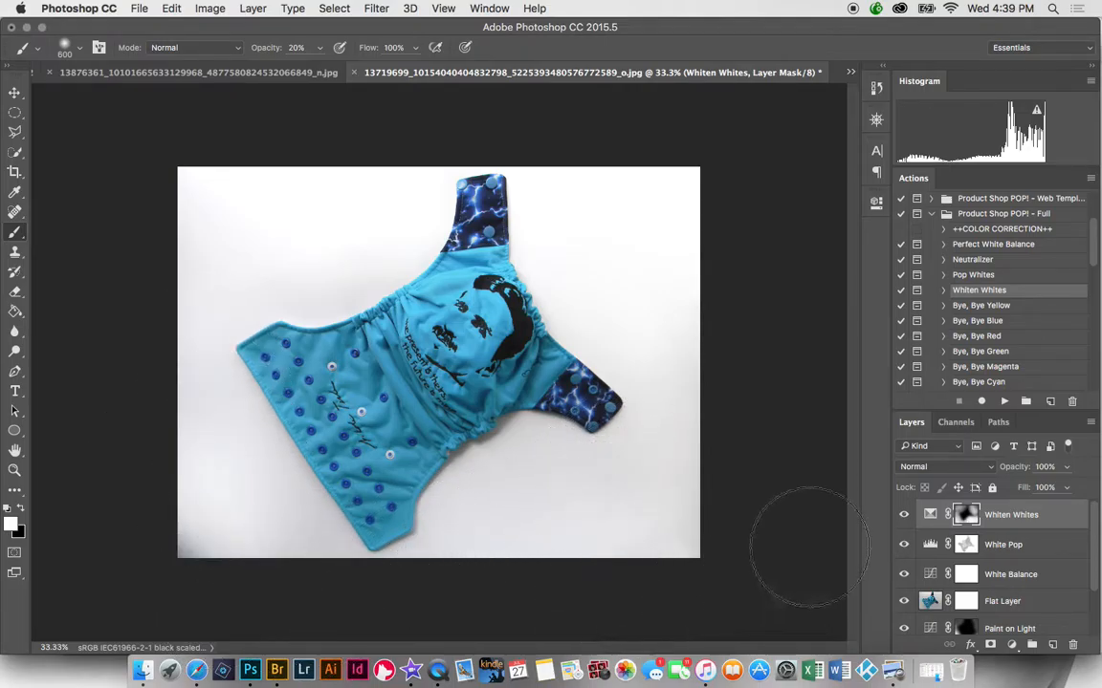
mouse_move(243, 196)
mouse_down()
mouse_move(238, 208)
mouse_move(132, 239)
mouse_up()
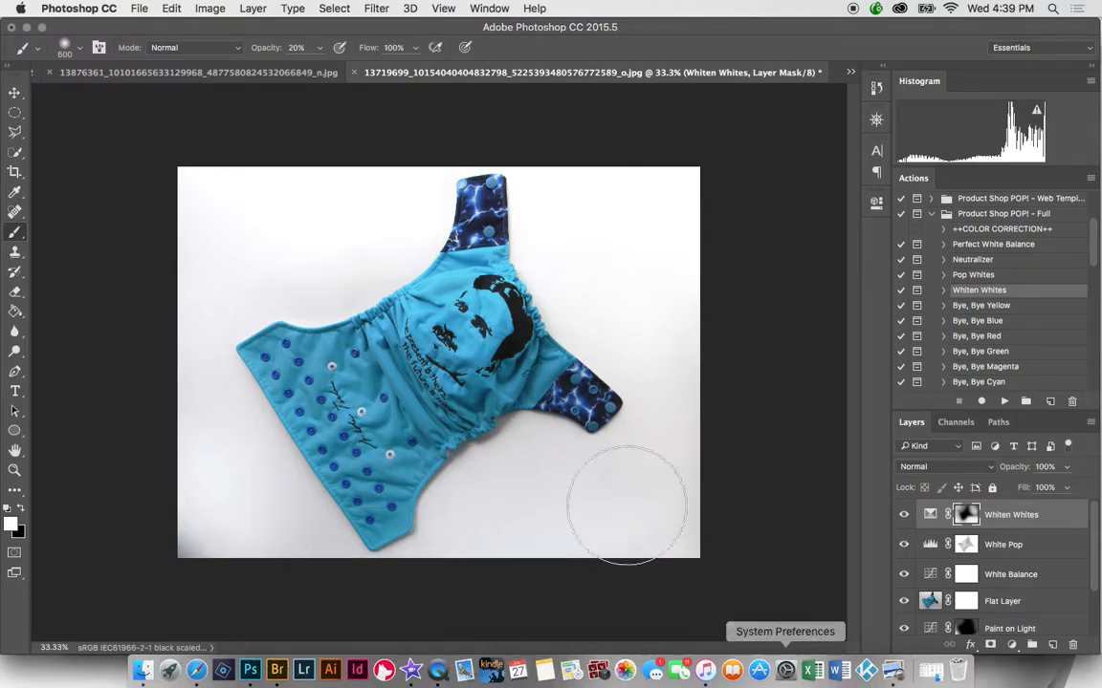
- Add an empty Layer 1 above Whiten Whites and reduce the brush to 400
click(1051, 647)
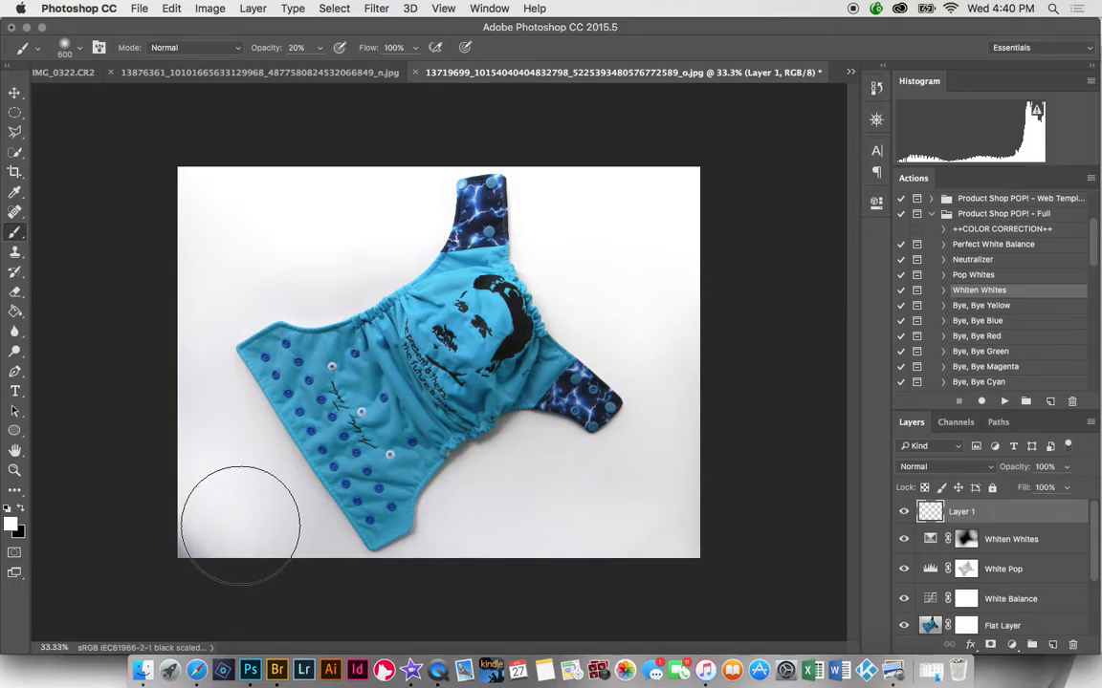
key(bracketleft)
key(bracketleft)
key(bracketleft)
key(bracketleft)
key(bracketleft)
key(bracketleft)
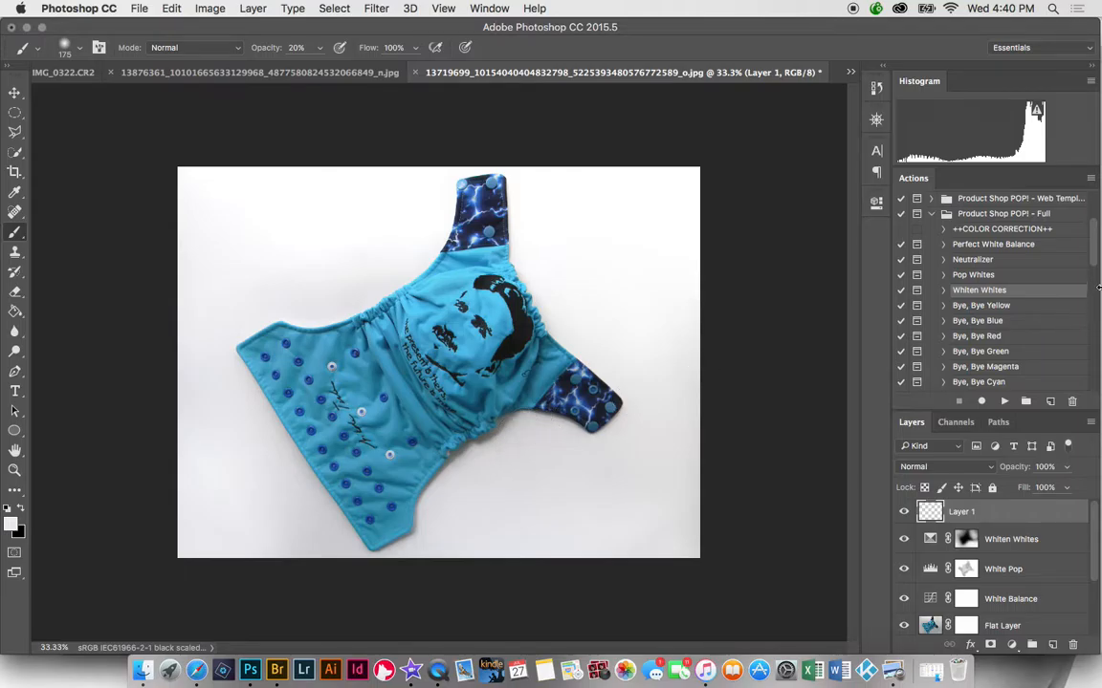
drag(1096, 258, 1095, 332)
- Run the Paint Off Shadows action and paint its mask over the diaper's shadowed lower fold
click(994, 352)
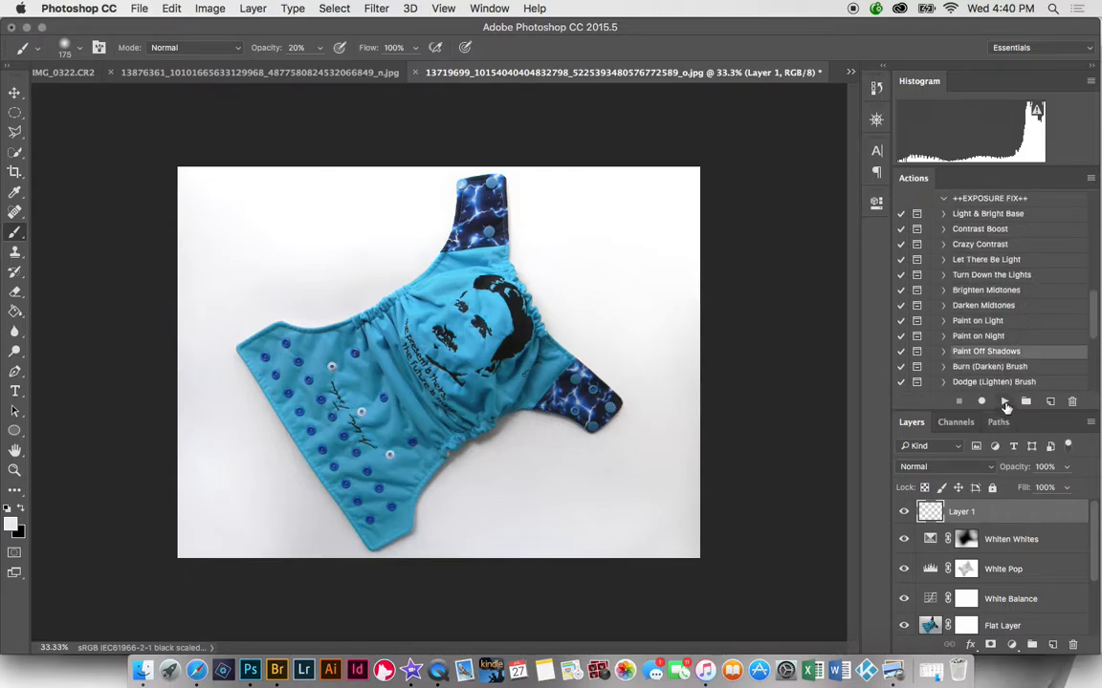
click(1004, 402)
click(642, 243)
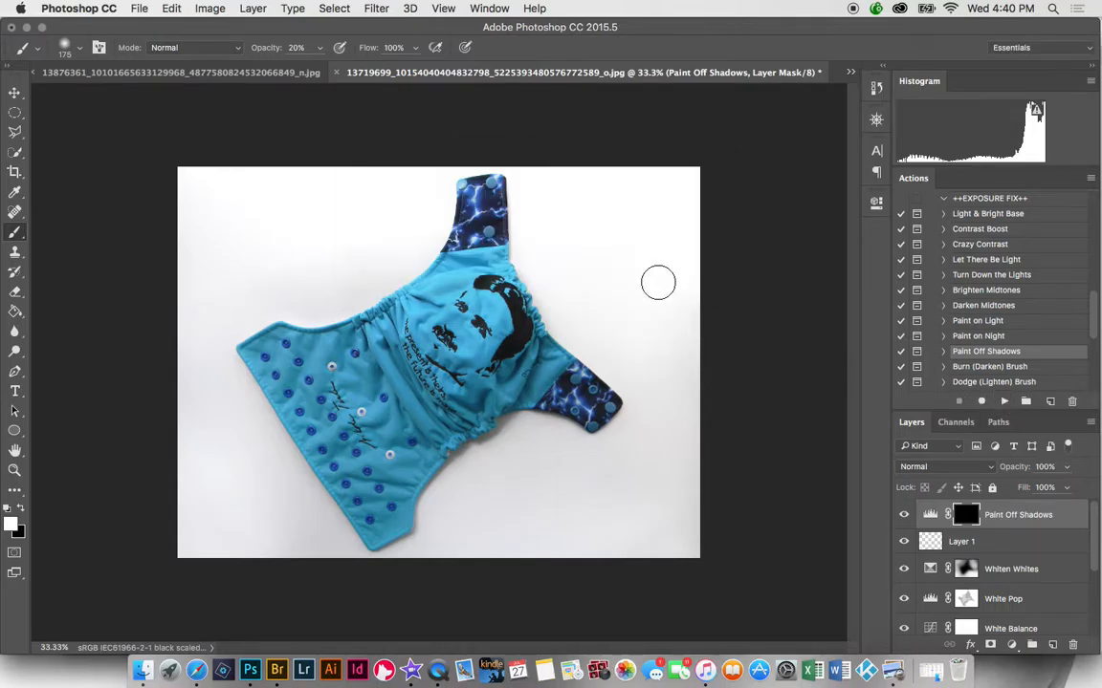
mouse_move(515, 439)
mouse_down()
mouse_move(445, 483)
mouse_move(428, 561)
mouse_move(434, 543)
mouse_move(391, 562)
mouse_up()
mouse_move(495, 460)
mouse_down()
mouse_move(492, 449)
mouse_move(529, 432)
mouse_move(493, 470)
mouse_move(524, 425)
mouse_move(582, 448)
mouse_move(511, 432)
mouse_move(474, 470)
mouse_move(480, 463)
mouse_up()
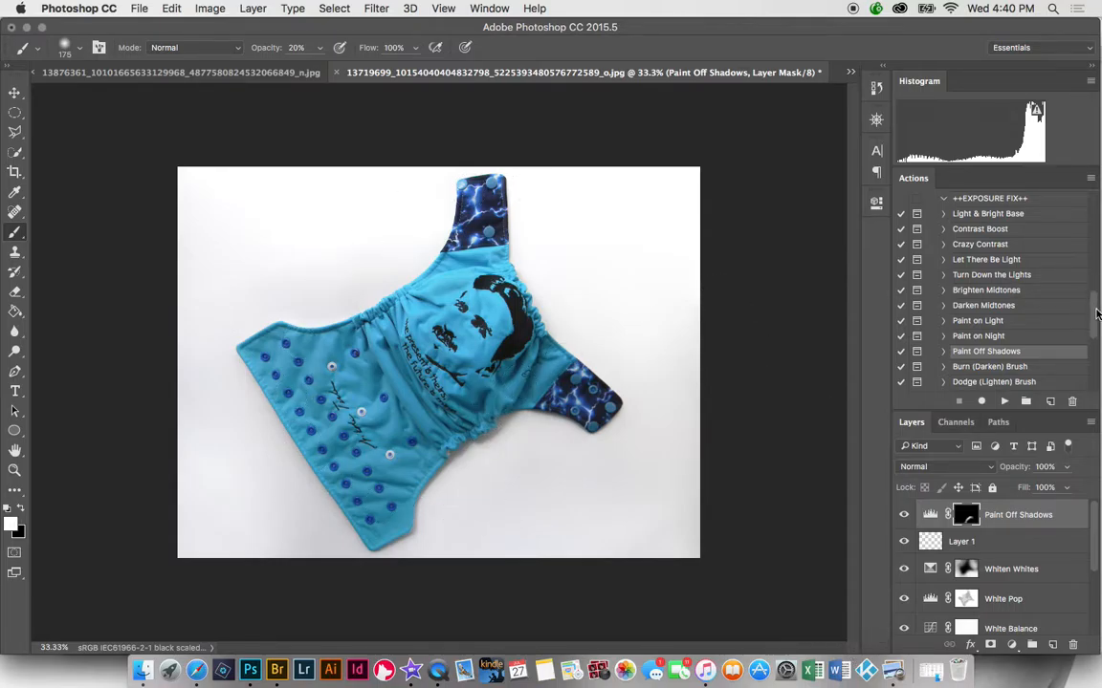
scroll(998, 328, down, 5)
- Run the Crisp Finish action to add an Overlay sharpening layer at 50% opacity
click(985, 320)
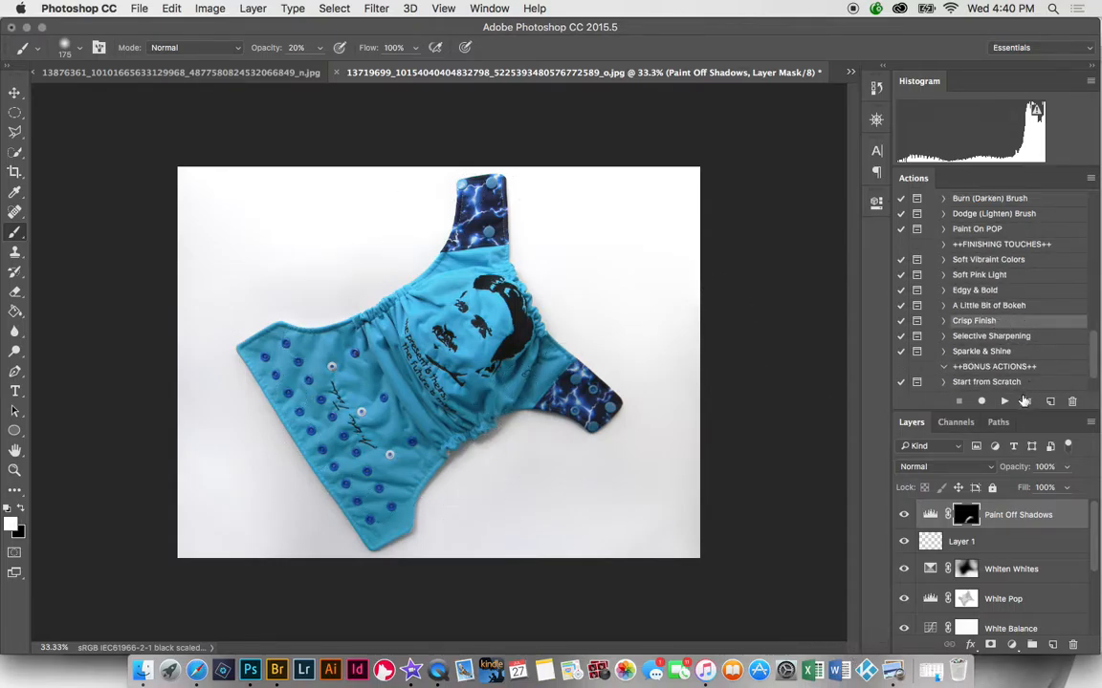
click(1004, 401)
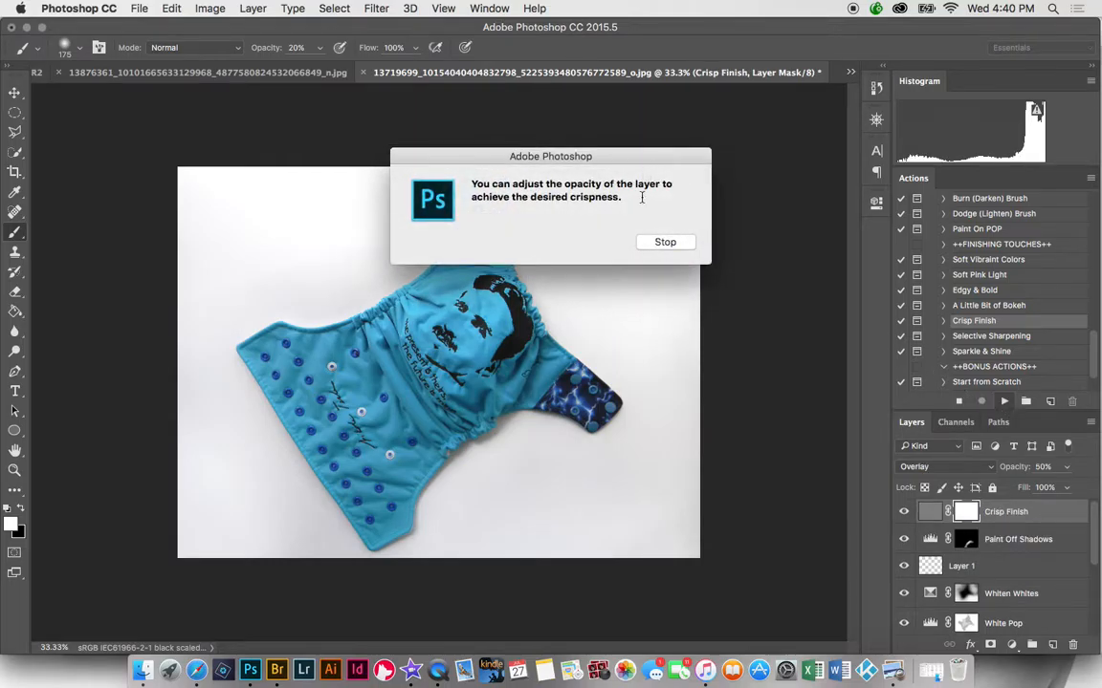
click(665, 242)
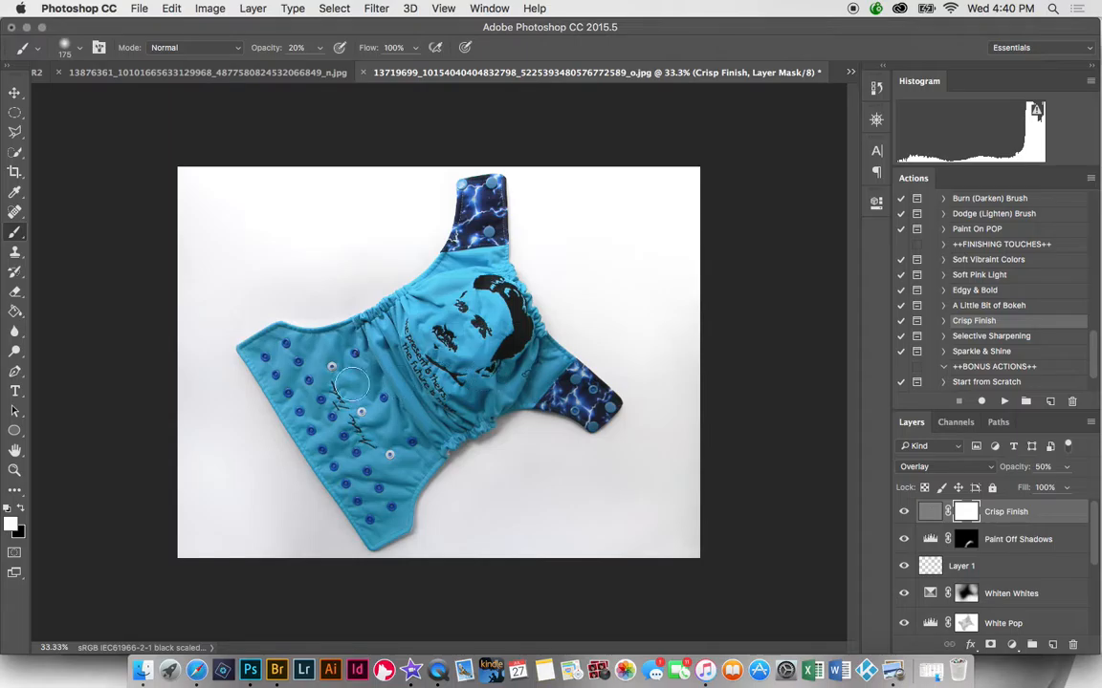
- Zoom in on the printed face, toggle Crisp Finish off and on to compare, then zoom out
click(14, 470)
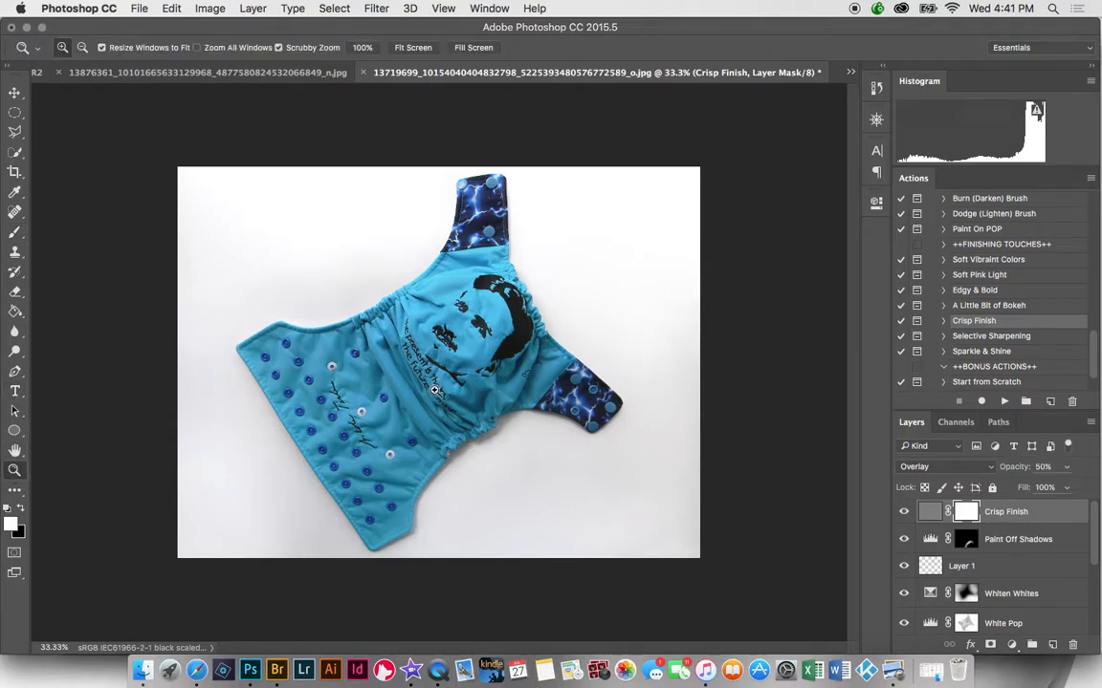
drag(507, 341, 578, 380)
click(904, 512)
click(903, 514)
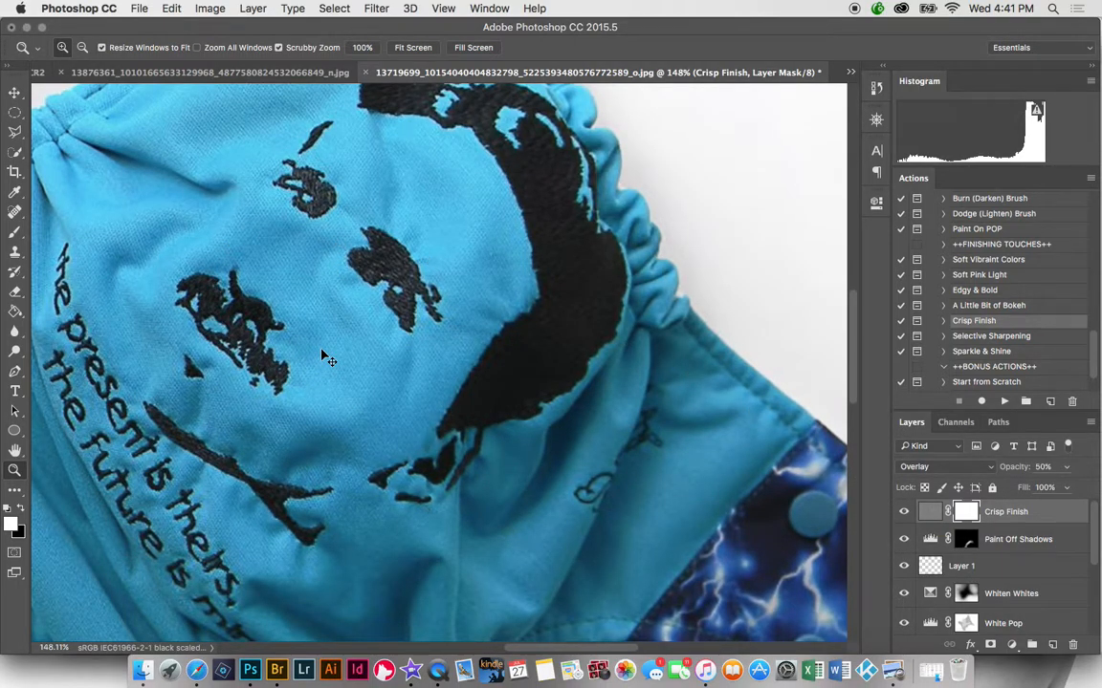
key(super+minus)
key(super+minus)
key(super+minus)
key(super+minus)
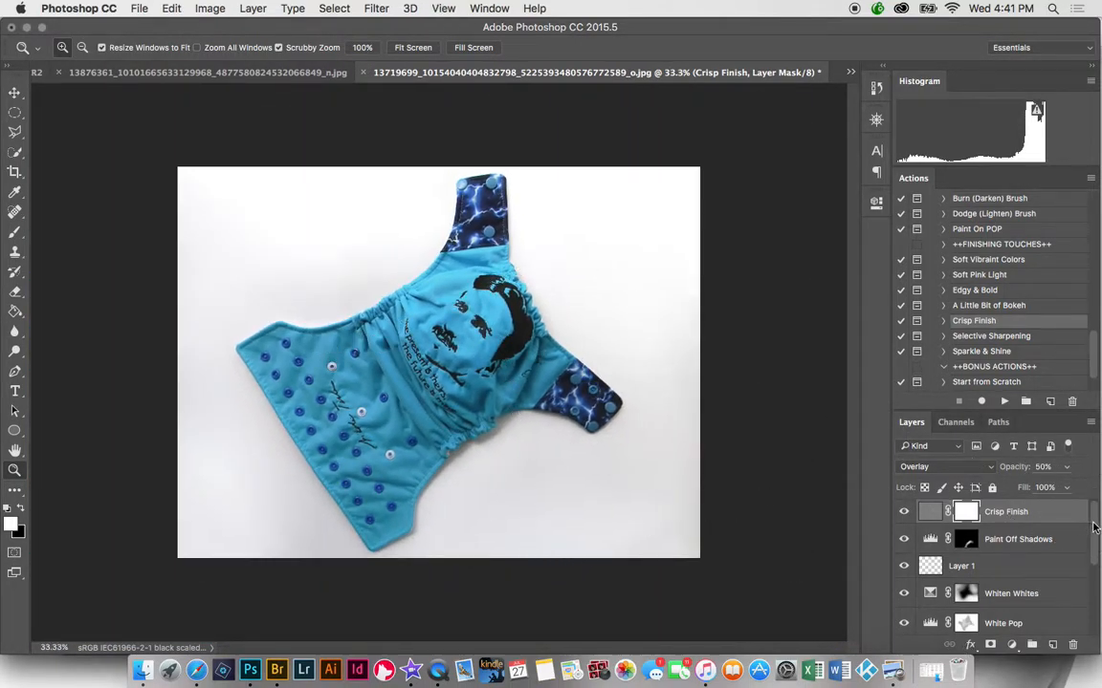
- Select every edit layer from the lowest up to Crisp Finish and group them into Group 1
drag(1094, 527, 1052, 632)
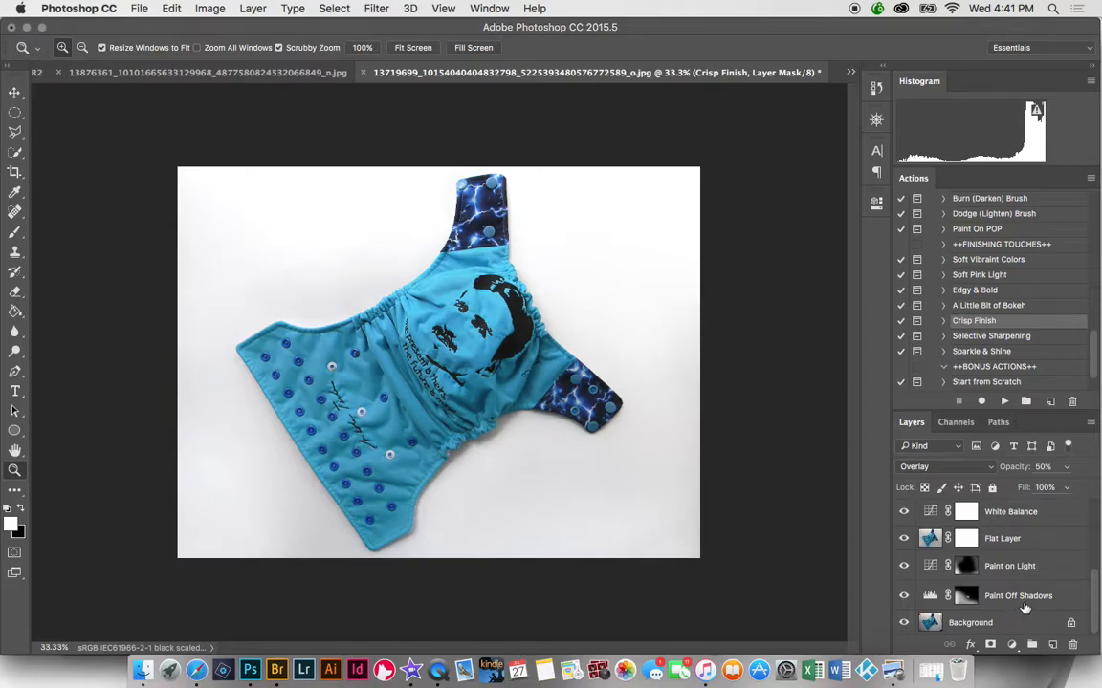
click(1024, 602)
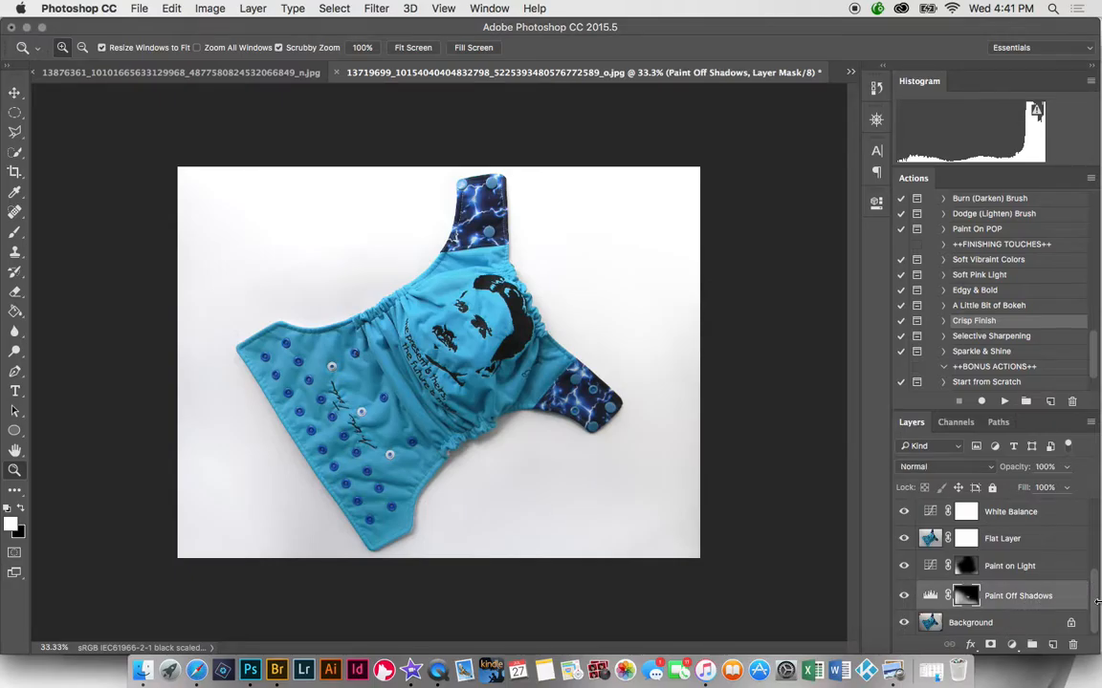
drag(1097, 601, 1099, 505)
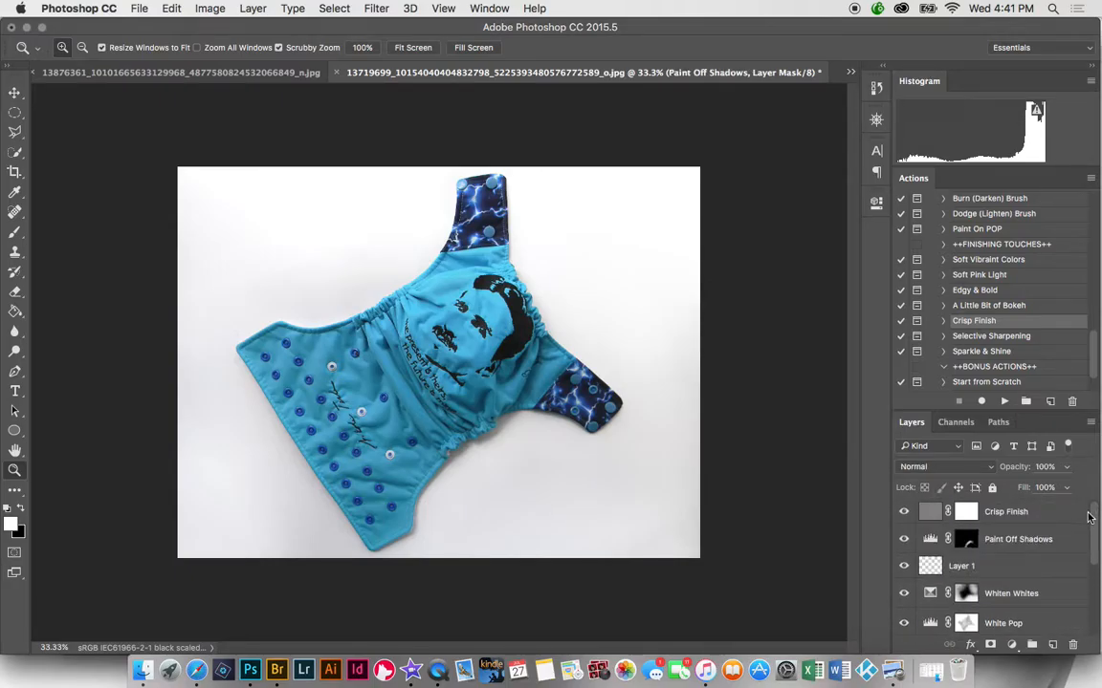
click(1047, 519)
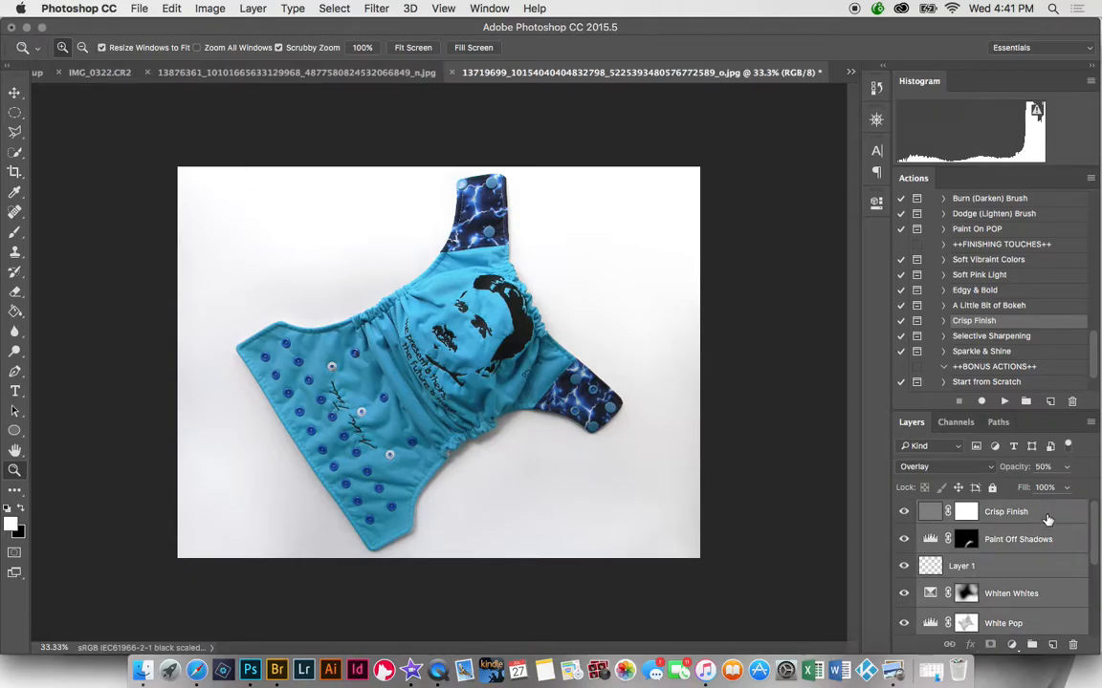
key(super+g)
- Toggle Group 1 off and on to compare before and after, then stop the screen recording
click(902, 509)
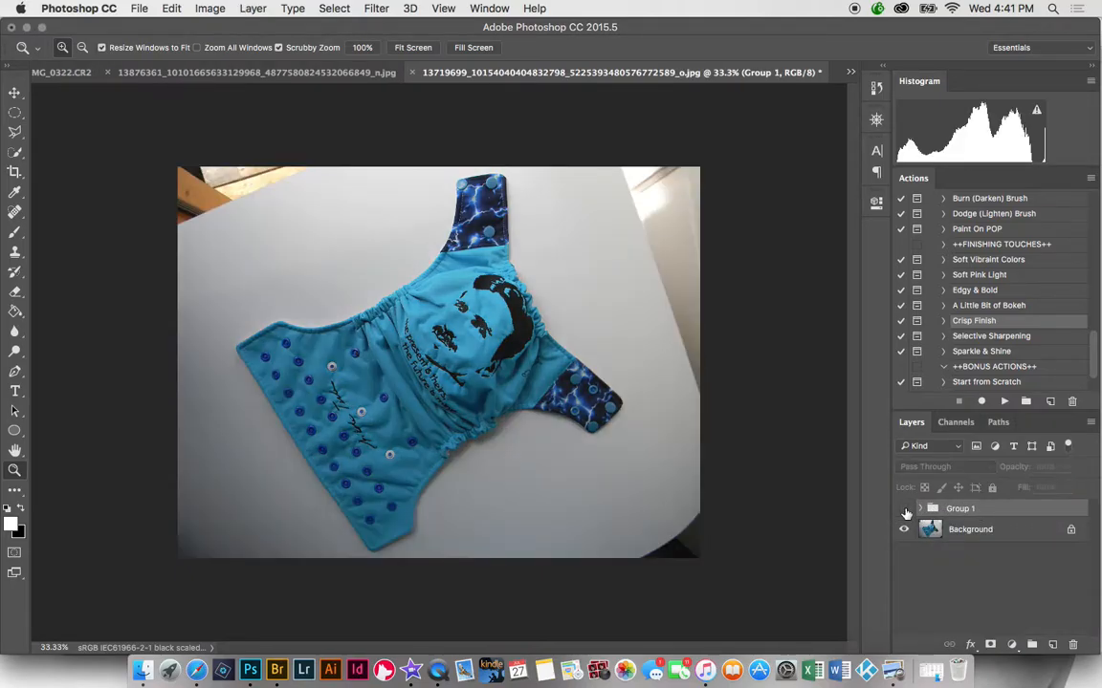
click(903, 510)
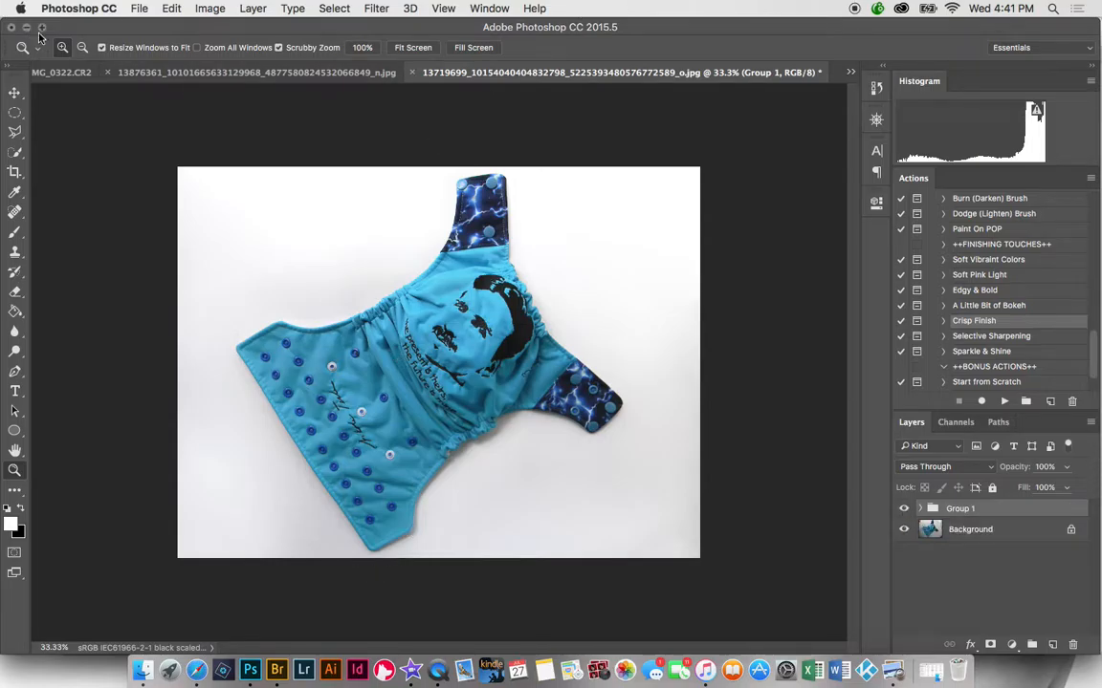
right_click(438, 670)
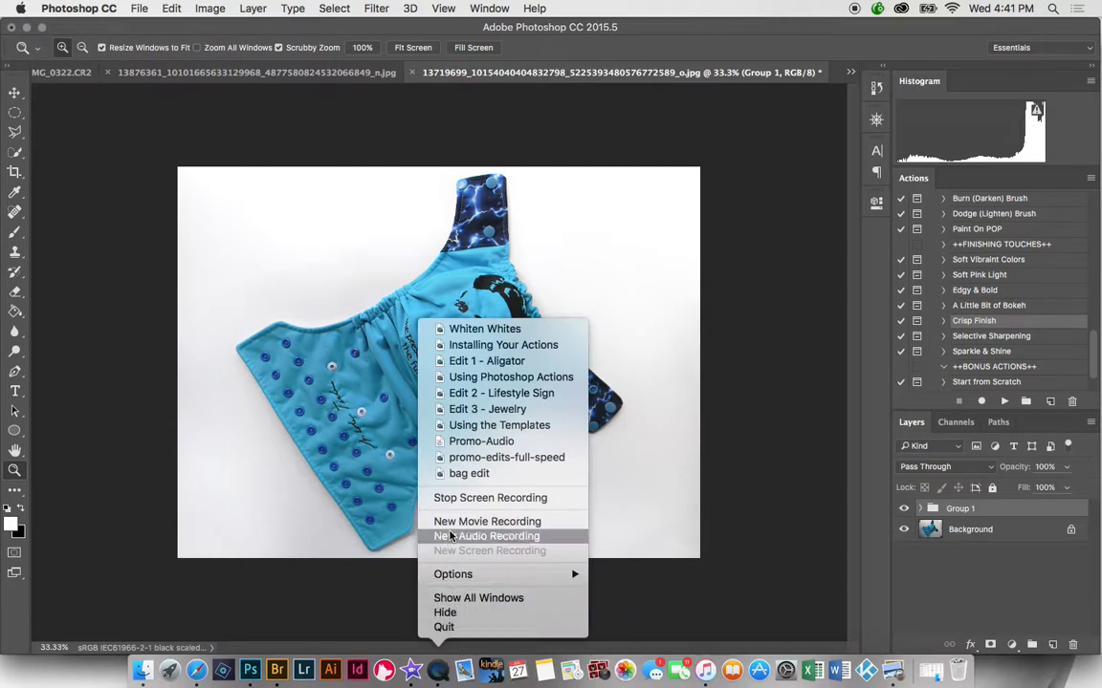